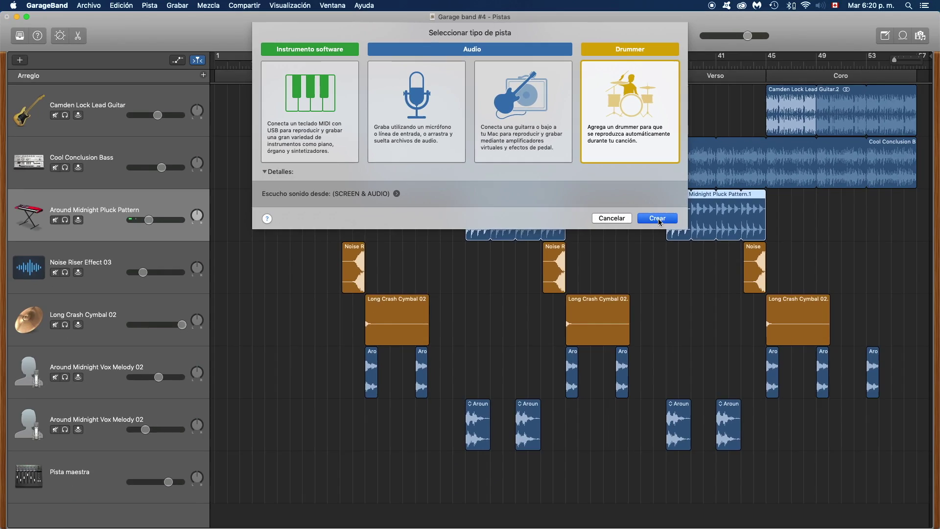
Create a Drummer track, then hide its editor and the library to show the full arrangement
{"action": "left_click", "coordinate": [752, 314]}
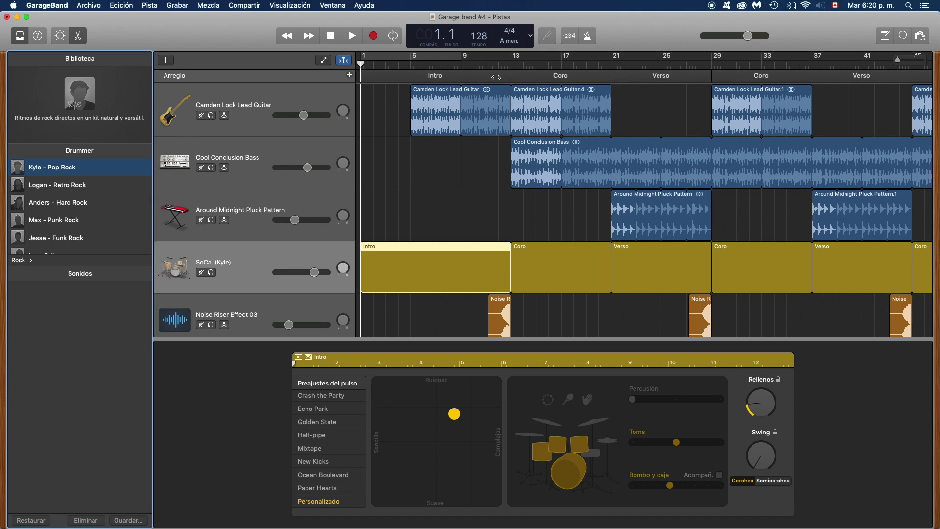
{"action": "left_click", "coordinate": [77, 35]}
{"action": "left_click", "coordinate": [20, 36]}
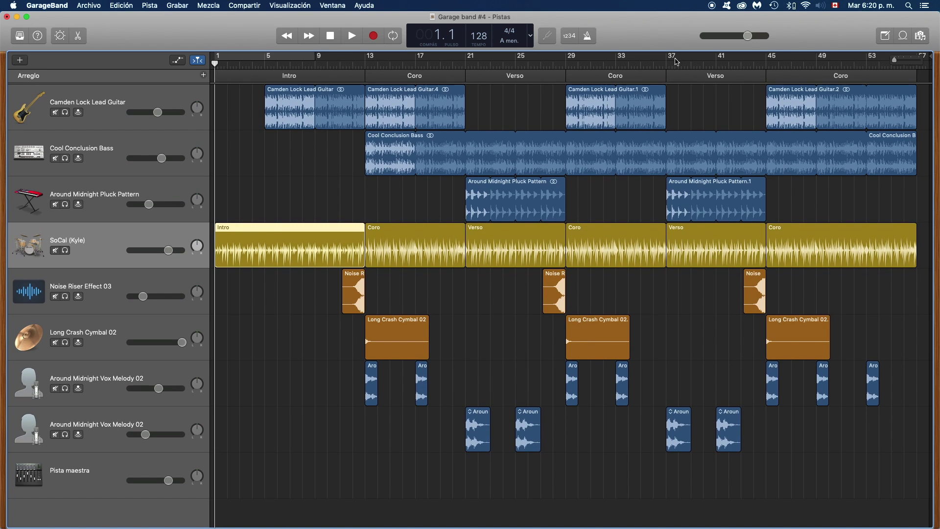
Examine how the drummer regions line up with the Intro, Coro and Verso sections, placing the playhead within and at the edges of sections
{"action": "left_click_drag", "start_coordinate": [657, 63], "coordinate": [466, 63]}
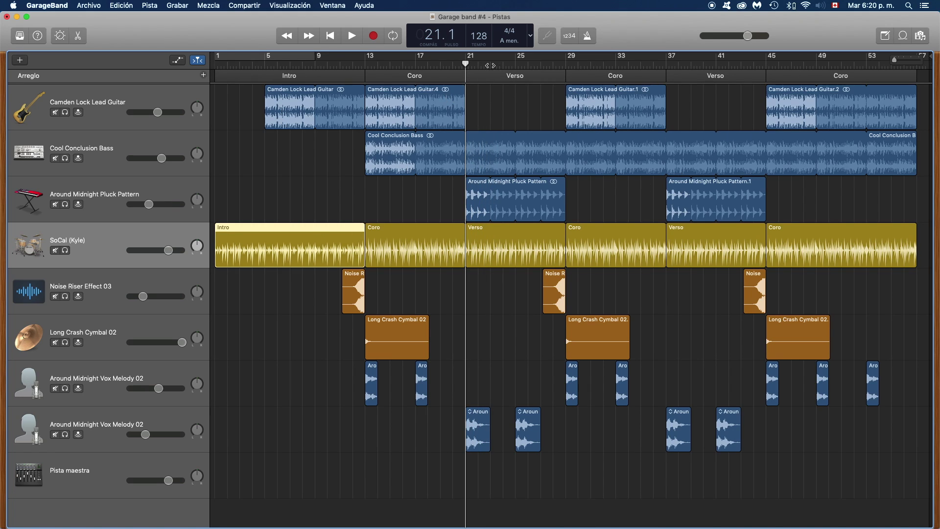
{"action": "left_click_drag", "start_coordinate": [490, 65], "coordinate": [466, 71]}
{"action": "left_click_drag", "start_coordinate": [378, 65], "coordinate": [367, 67]}
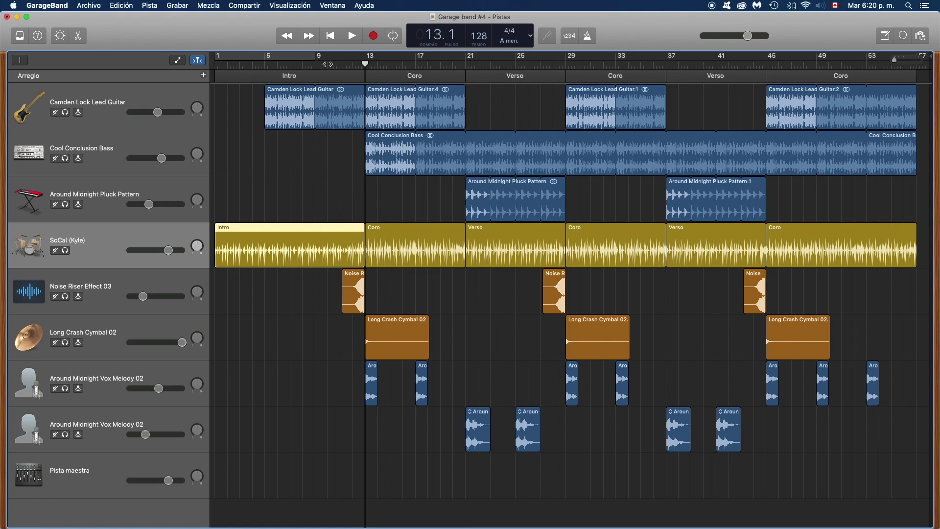
{"action": "left_click_drag", "start_coordinate": [327, 65], "coordinate": [363, 69]}
{"action": "mouse_move", "coordinate": [290, 63]}
{"action": "left_mouse_down"}
{"action": "mouse_move", "coordinate": [279, 63]}
{"action": "mouse_move", "coordinate": [291, 64]}
{"action": "left_mouse_up"}
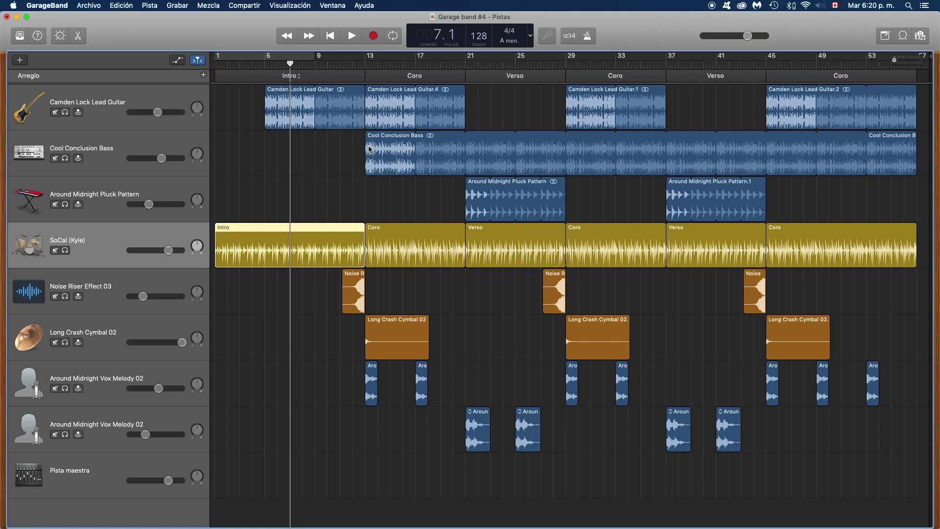
{"action": "left_click", "coordinate": [409, 63]}
{"action": "left_click", "coordinate": [417, 236]}
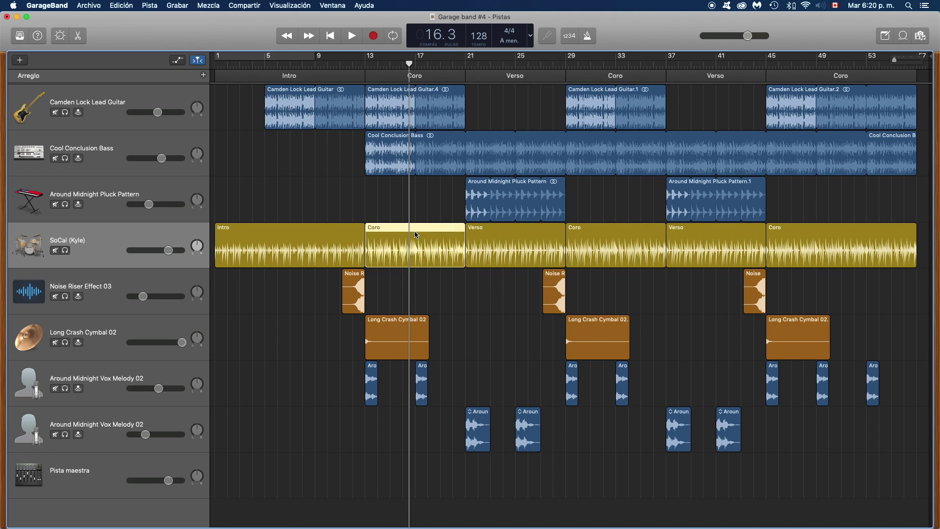
{"action": "left_click", "coordinate": [529, 65]}
{"action": "left_click", "coordinate": [522, 241]}
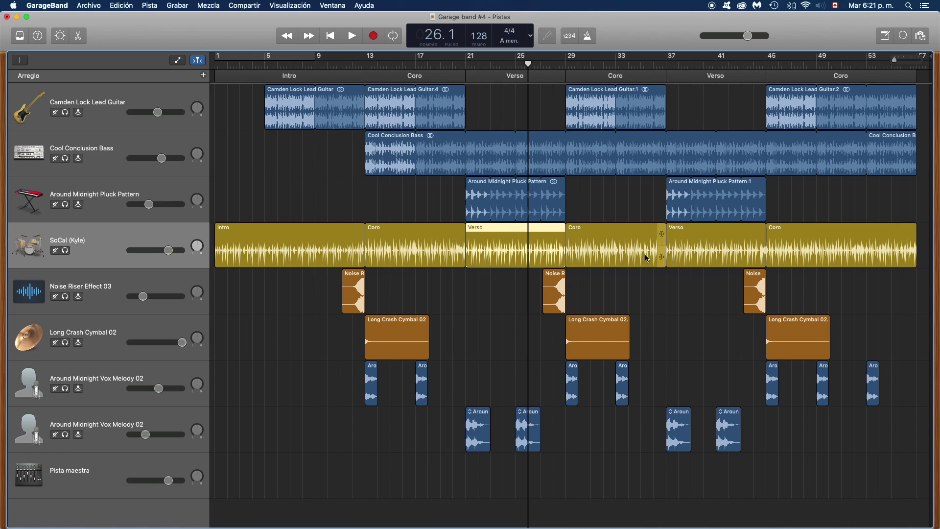
{"action": "left_click_drag", "start_coordinate": [611, 65], "coordinate": [664, 73]}
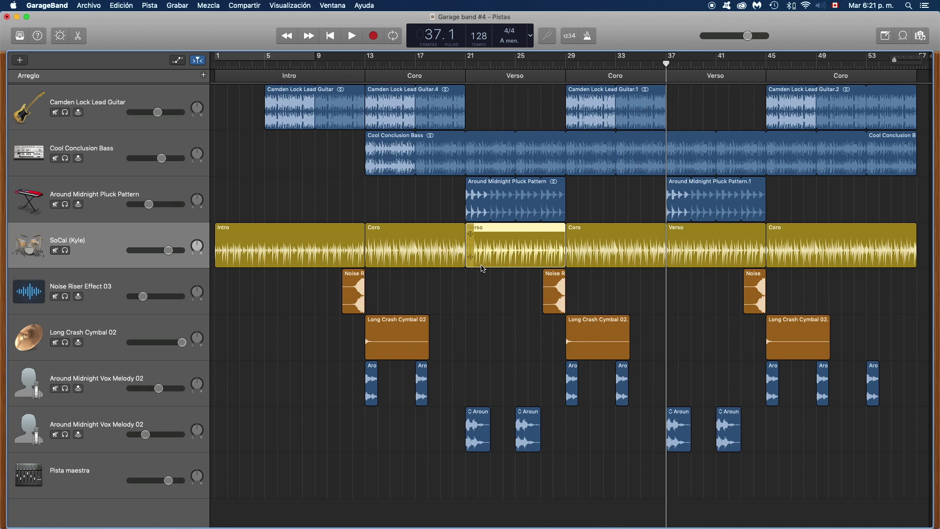
{"action": "left_click_drag", "start_coordinate": [489, 69], "coordinate": [465, 67]}
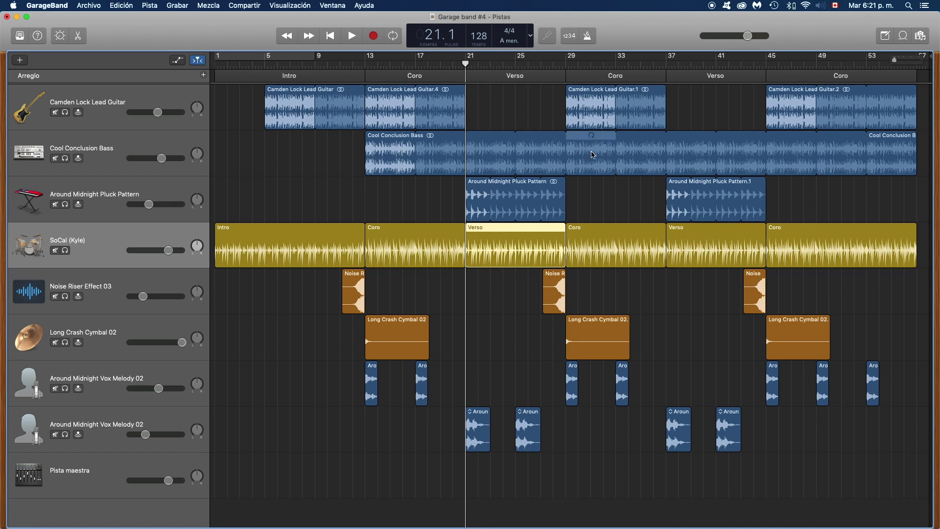
{"action": "left_click_drag", "start_coordinate": [516, 65], "coordinate": [466, 75]}
Play the song from bar 1, raise the SoCal drummer track's volume to maximum, and return the playhead to the start
{"action": "left_click_drag", "start_coordinate": [528, 64], "coordinate": [206, 140]}
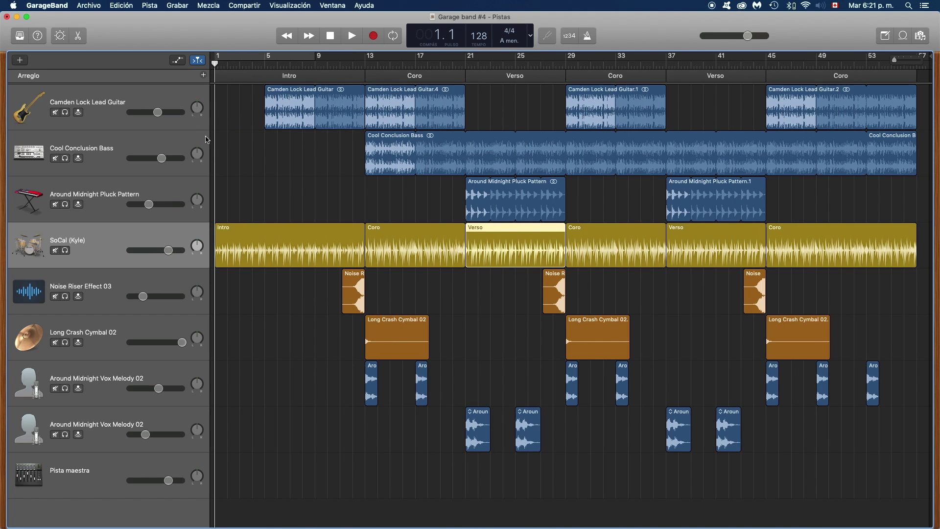
{"action": "left_click", "coordinate": [98, 253]}
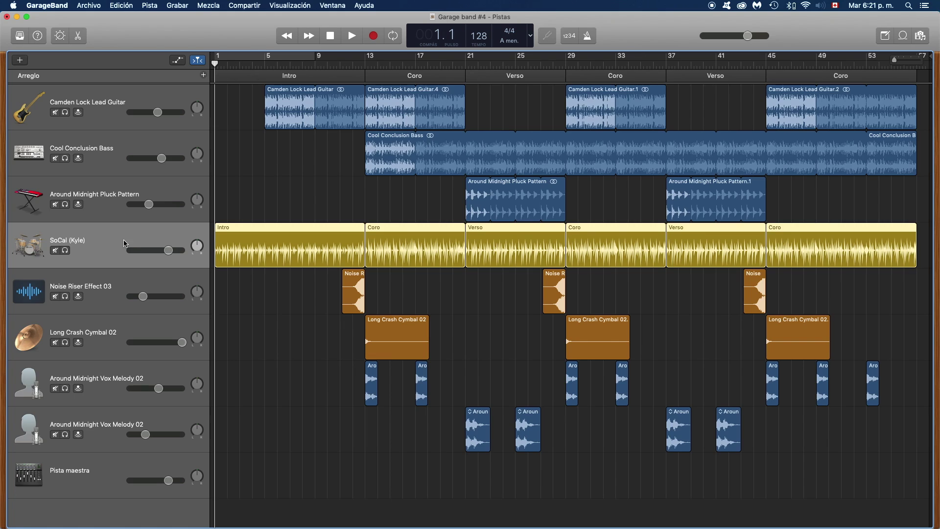
{"action": "key", "text": "space"}
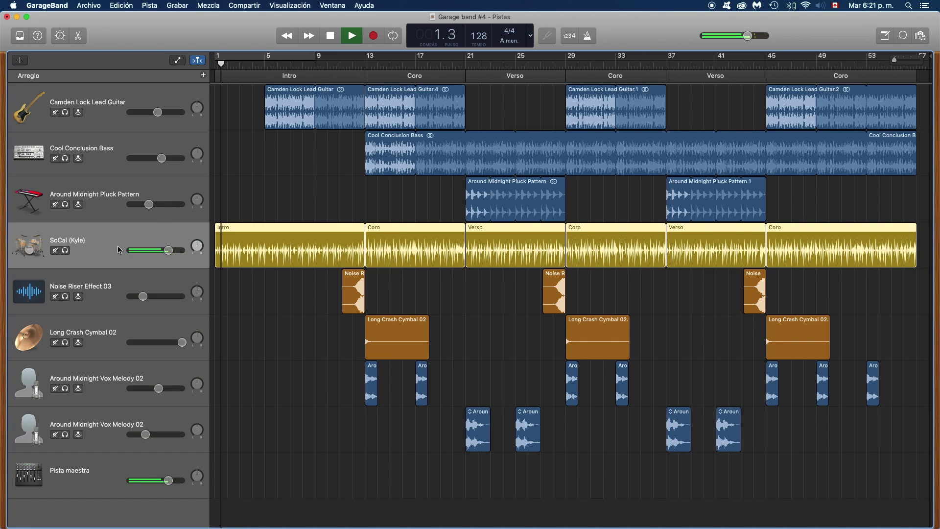
{"action": "left_click_drag", "start_coordinate": [165, 252], "coordinate": [182, 250]}
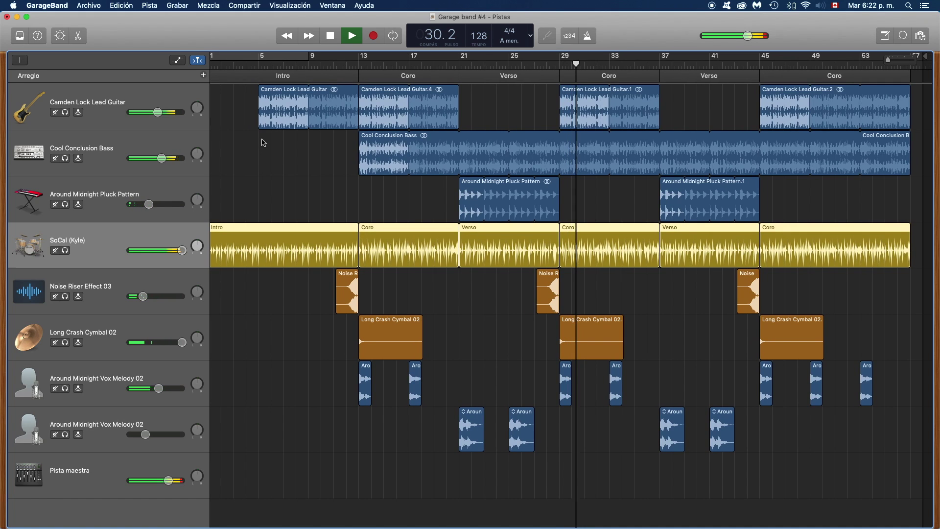
{"action": "key", "text": "space"}
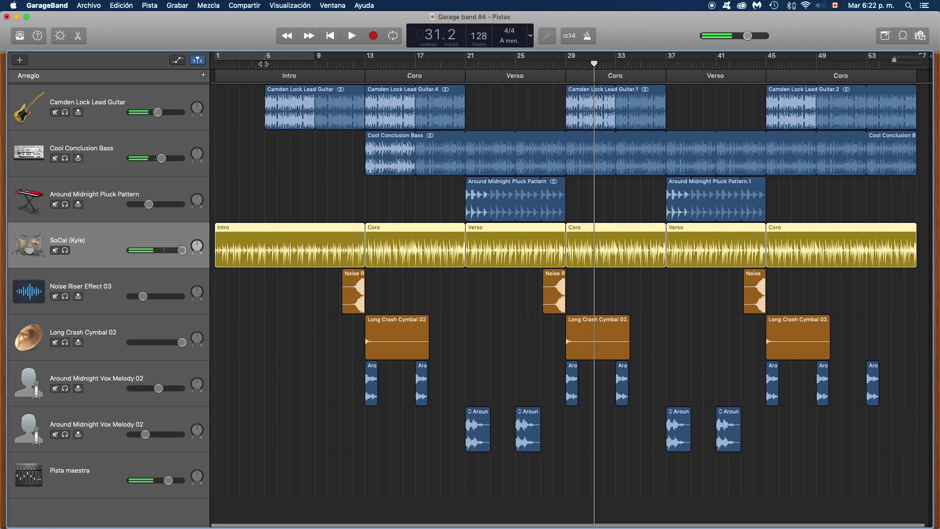
{"action": "left_click_drag", "start_coordinate": [237, 57], "coordinate": [209, 68]}
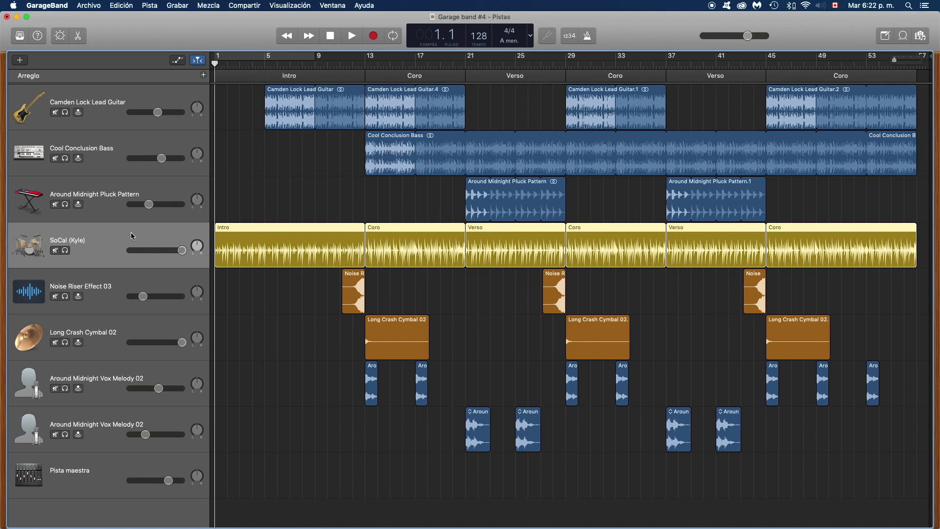
Select the drummer track's Intro region and show the library
{"action": "left_click", "coordinate": [268, 293]}
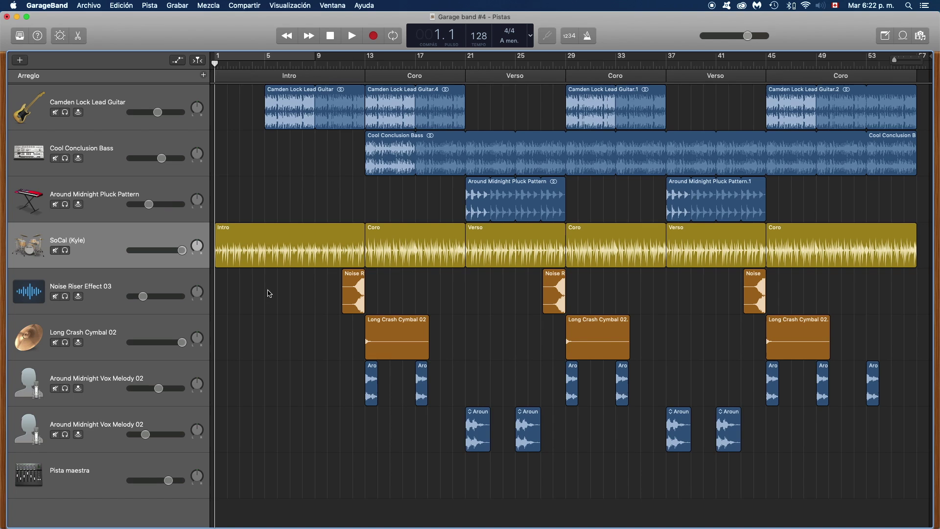
{"action": "left_click", "coordinate": [273, 240]}
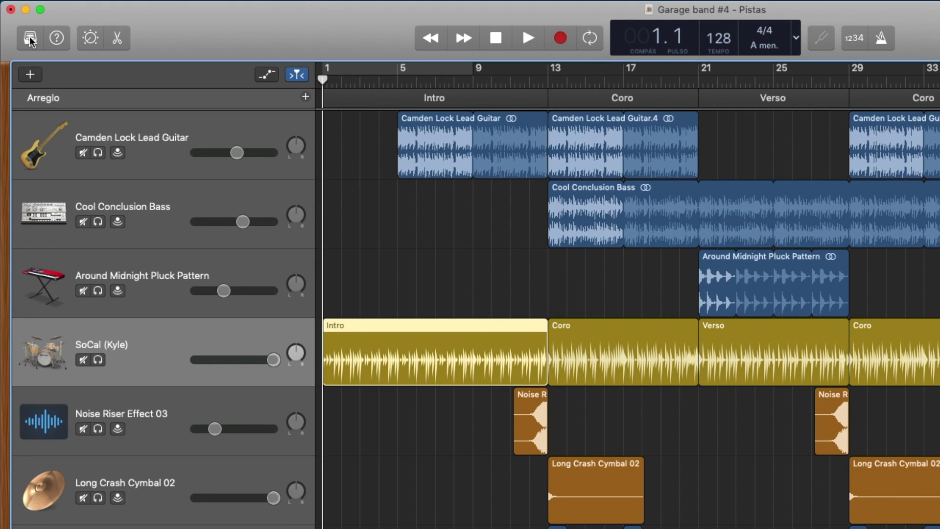
{"action": "left_click", "coordinate": [30, 38]}
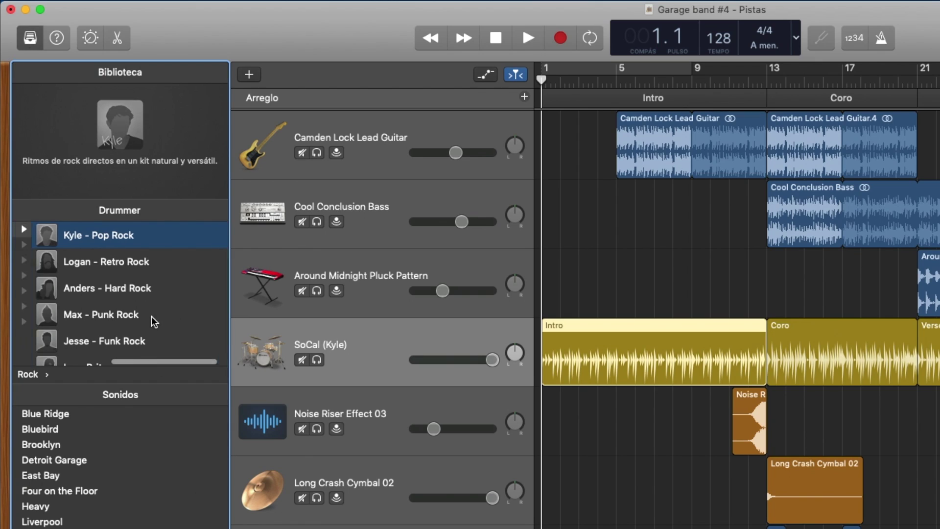
Examine the drummer genres and the list of Rock drummers in the library
{"action": "scroll", "coordinate": [153, 321], "scroll_direction": "left", "scroll_amount": 5}
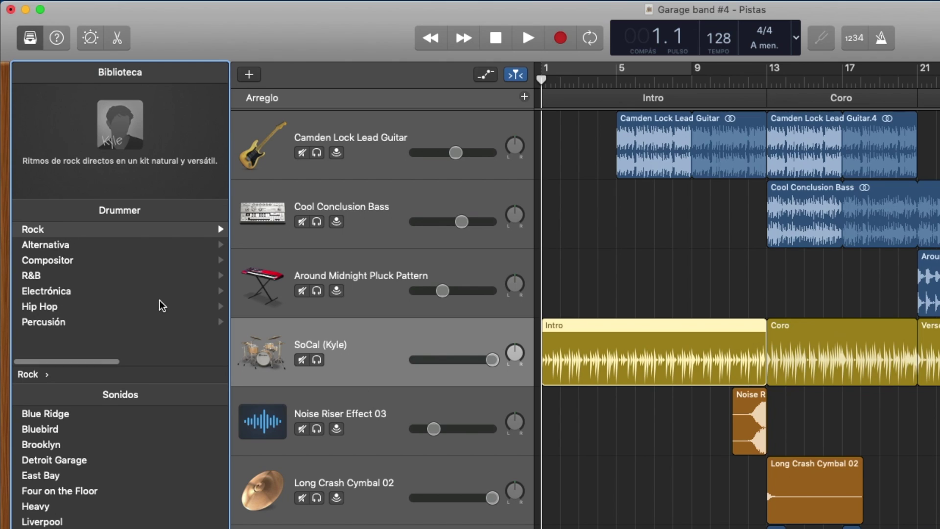
{"action": "scroll", "coordinate": [126, 273], "scroll_direction": "right", "scroll_amount": 5}
{"action": "scroll", "coordinate": [84, 235], "scroll_direction": "left", "scroll_amount": 5}
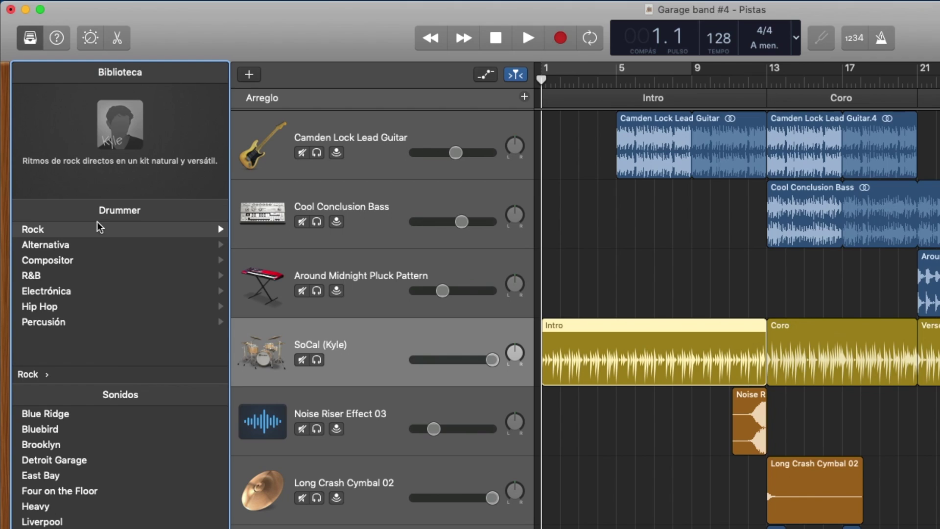
{"action": "scroll", "coordinate": [99, 227], "scroll_direction": "right", "scroll_amount": 5}
{"action": "scroll", "coordinate": [147, 264], "scroll_direction": "left", "scroll_amount": 4}
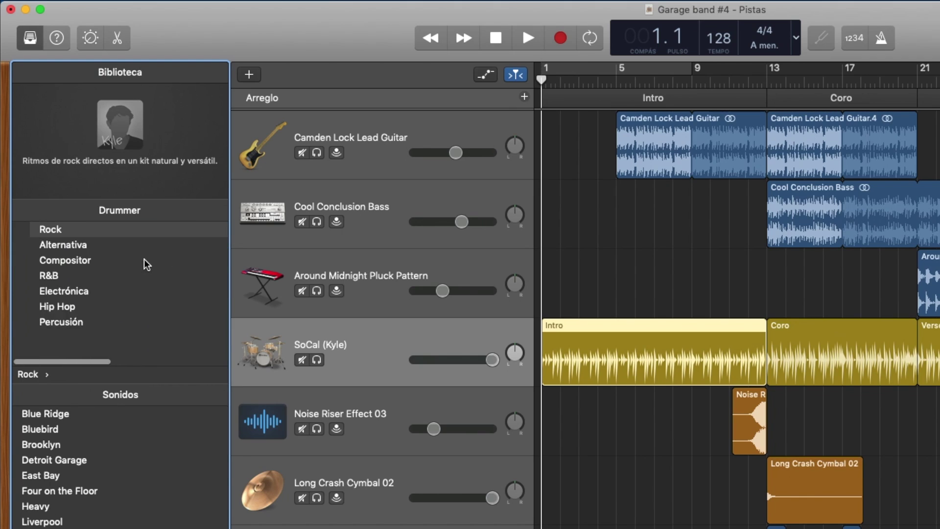
{"action": "scroll", "coordinate": [149, 263], "scroll_direction": "right", "scroll_amount": 5}
{"action": "scroll", "coordinate": [85, 273], "scroll_direction": "left", "scroll_amount": 5}
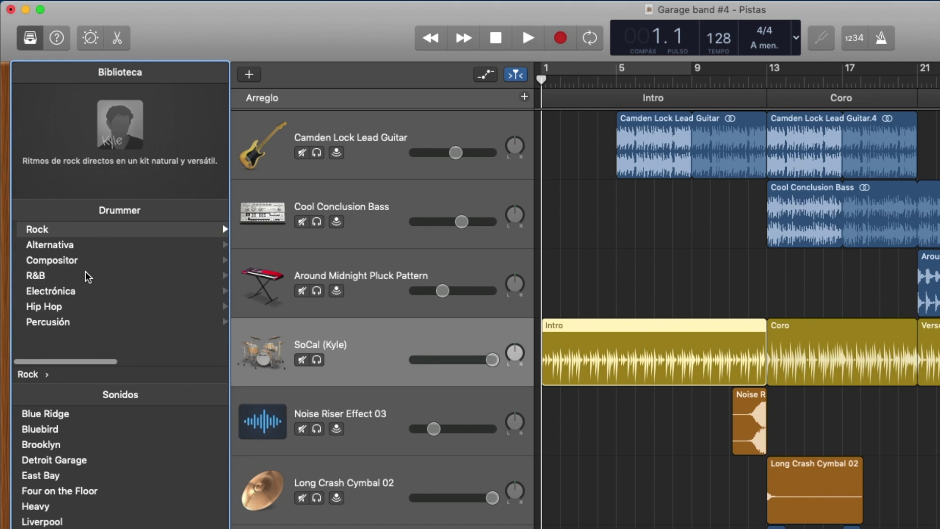
{"action": "scroll", "coordinate": [122, 284], "scroll_direction": "right", "scroll_amount": 5}
{"action": "scroll", "coordinate": [134, 289], "scroll_direction": "down", "scroll_amount": 1}
{"action": "scroll", "coordinate": [136, 290], "scroll_direction": "up", "scroll_amount": 1}
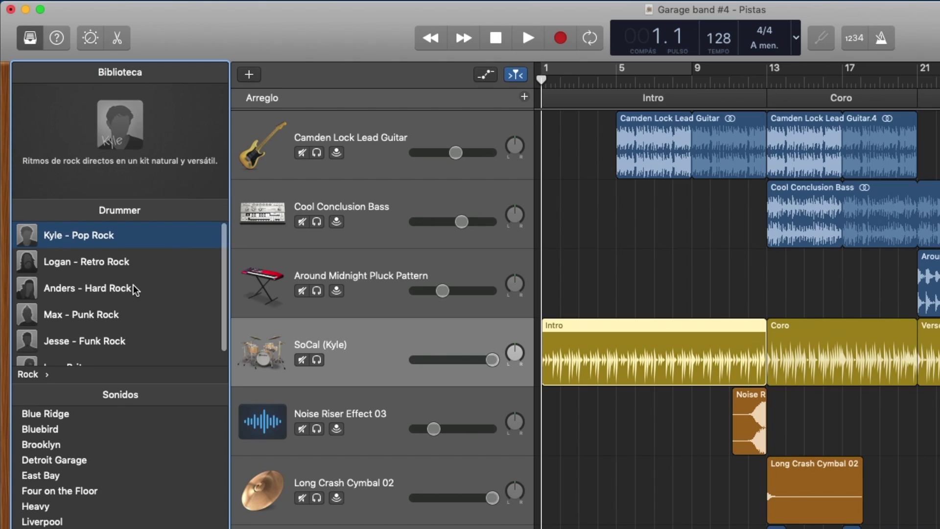
{"action": "scroll", "coordinate": [142, 269], "scroll_direction": "down", "scroll_amount": 1}
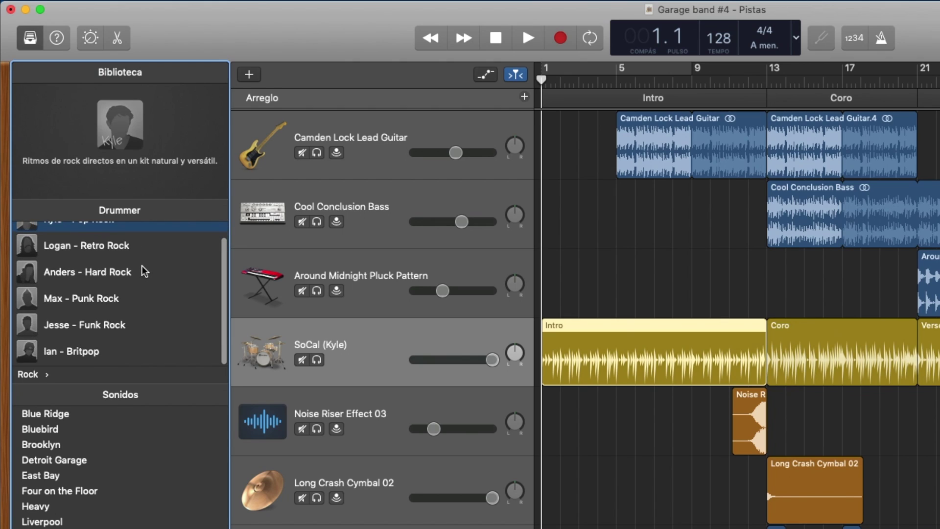
{"action": "scroll", "coordinate": [141, 268], "scroll_direction": "up", "scroll_amount": 1}
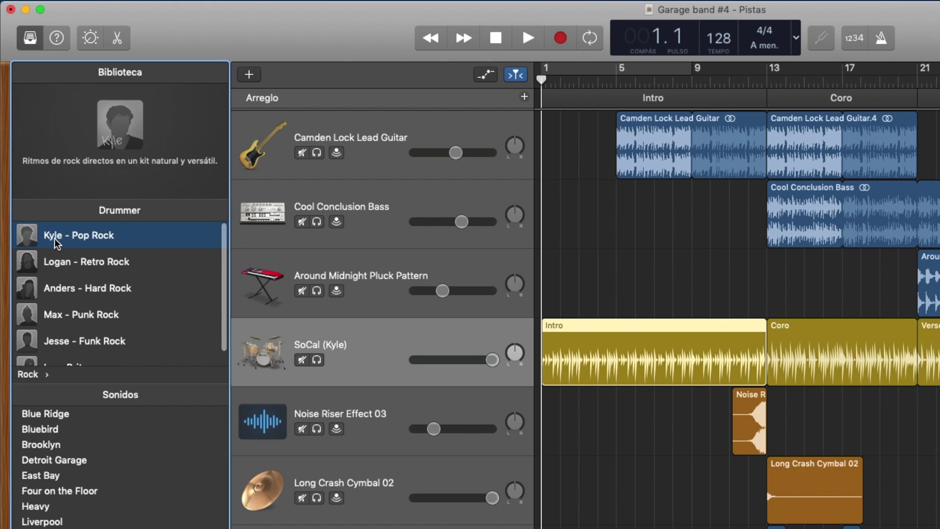
{"action": "mouse_move", "coordinate": [53, 238]}
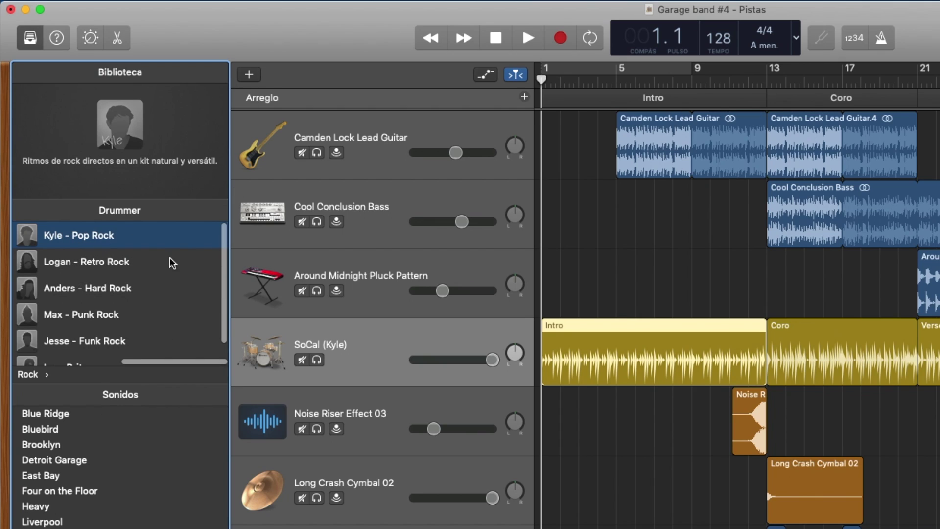
{"action": "scroll", "coordinate": [168, 279], "scroll_direction": "down", "scroll_amount": 2}
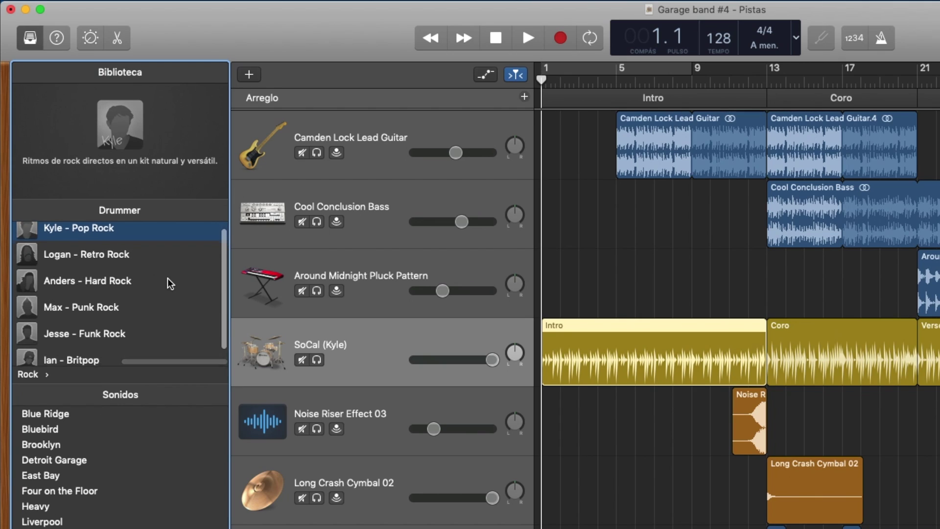
{"action": "scroll", "coordinate": [139, 284], "scroll_direction": "up", "scroll_amount": 2}
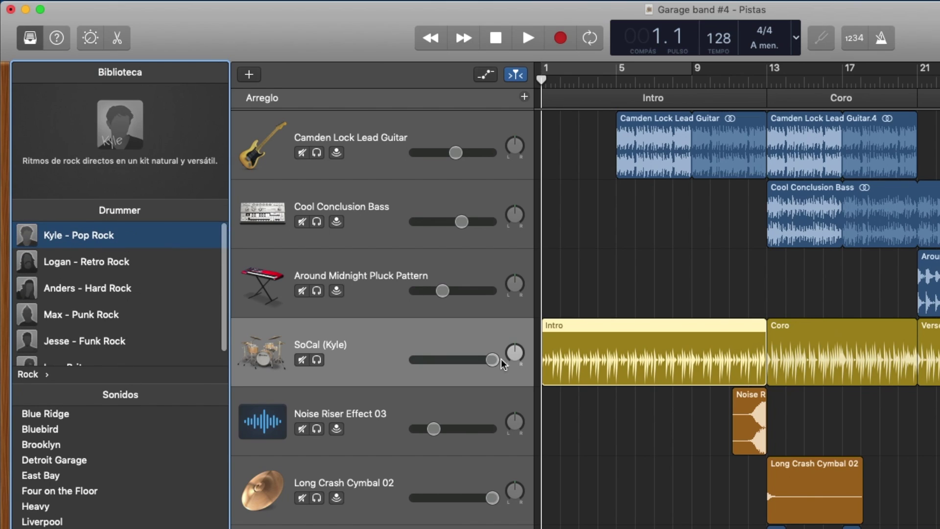
Examine the drum sound categories and the kits available under Drum Kit
{"action": "scroll", "coordinate": [130, 453], "scroll_direction": "left", "scroll_amount": 4}
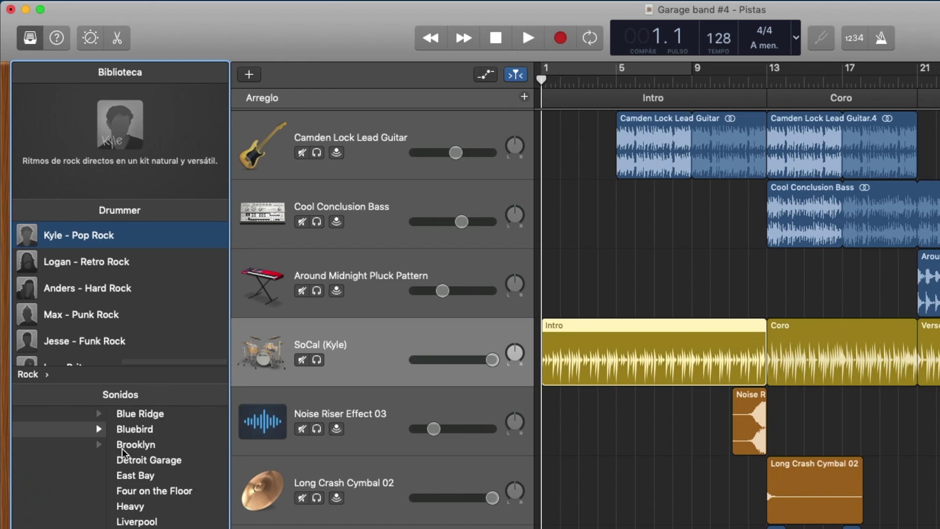
{"action": "scroll", "coordinate": [123, 453], "scroll_direction": "left", "scroll_amount": 3}
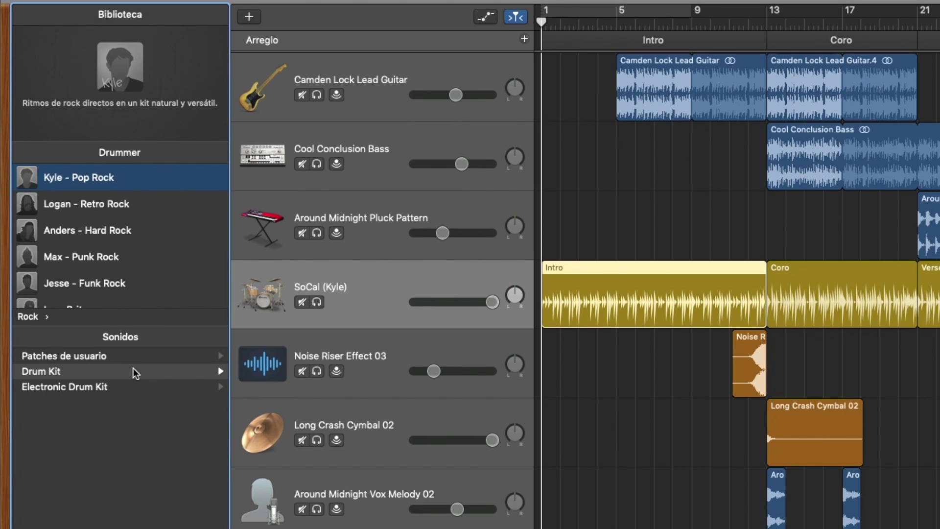
{"action": "scroll", "coordinate": [136, 373], "scroll_direction": "right", "scroll_amount": 1}
{"action": "scroll", "coordinate": [134, 372], "scroll_direction": "left", "scroll_amount": 2}
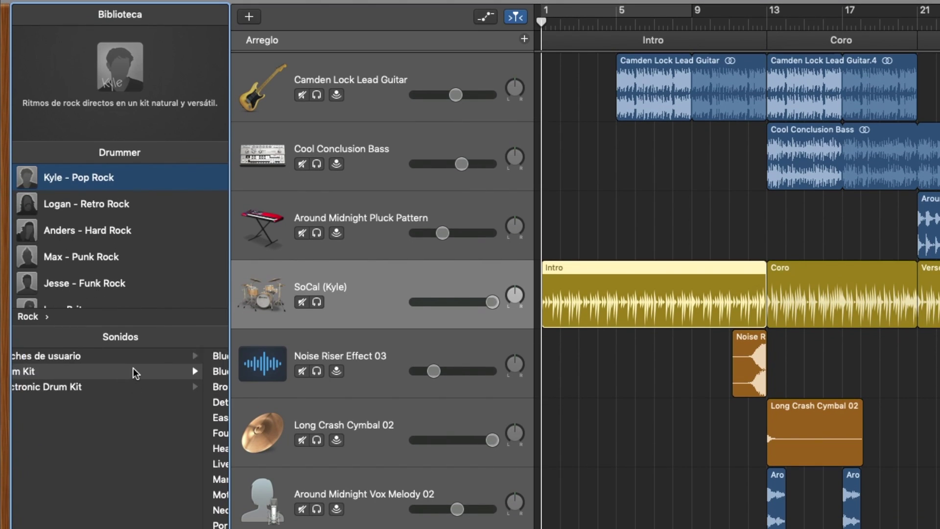
{"action": "scroll", "coordinate": [205, 378], "scroll_direction": "right", "scroll_amount": 3}
{"action": "scroll", "coordinate": [196, 373], "scroll_direction": "right", "scroll_amount": 3}
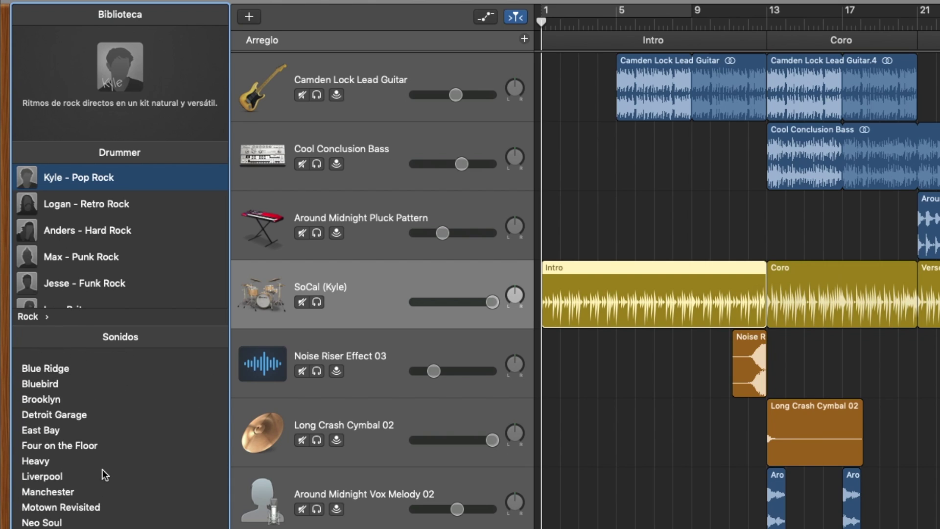
{"action": "scroll", "coordinate": [103, 432], "scroll_direction": "left", "scroll_amount": 1}
{"action": "scroll", "coordinate": [146, 453], "scroll_direction": "left", "scroll_amount": 3}
{"action": "scroll", "coordinate": [145, 454], "scroll_direction": "right", "scroll_amount": 4}
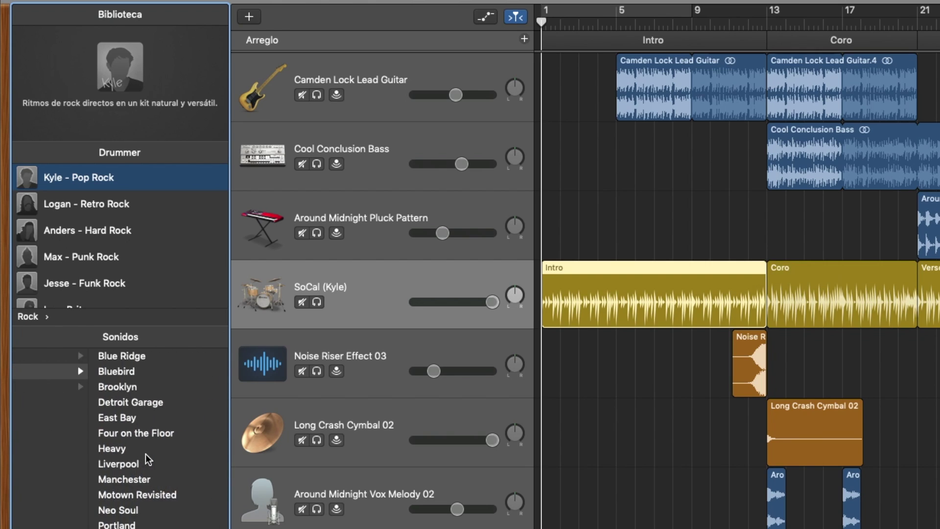
Select the SoCal drummer track and choose the Bluebird drum kit as its sound
{"action": "left_click", "coordinate": [393, 268]}
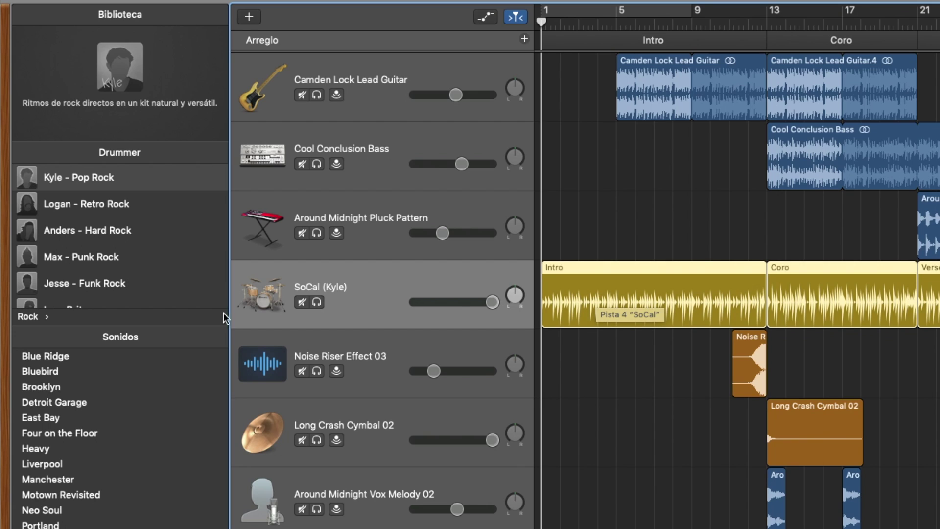
{"action": "left_click", "coordinate": [64, 372]}
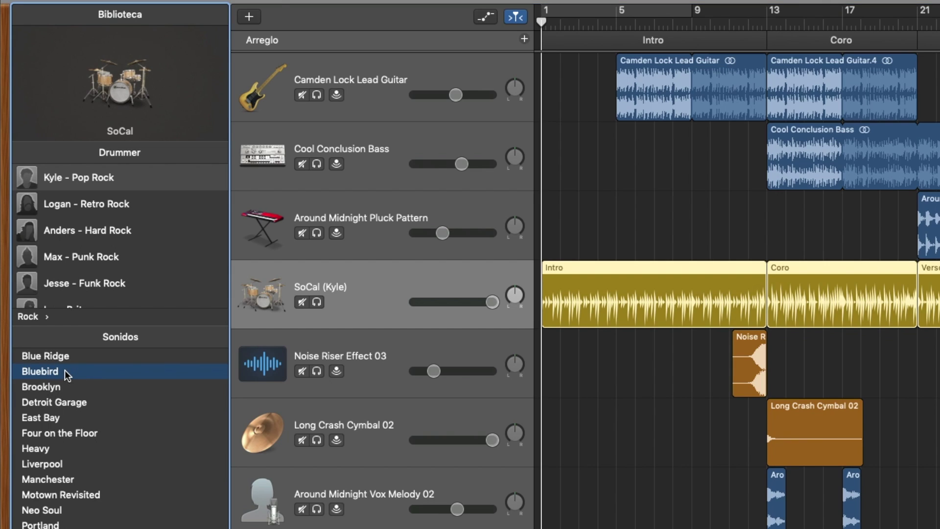
Play the song from the start to hear the Bluebird kit and place the playhead at bar 5
{"action": "left_click_drag", "start_coordinate": [578, 29], "coordinate": [534, 35]}
{"action": "key", "text": "space"}
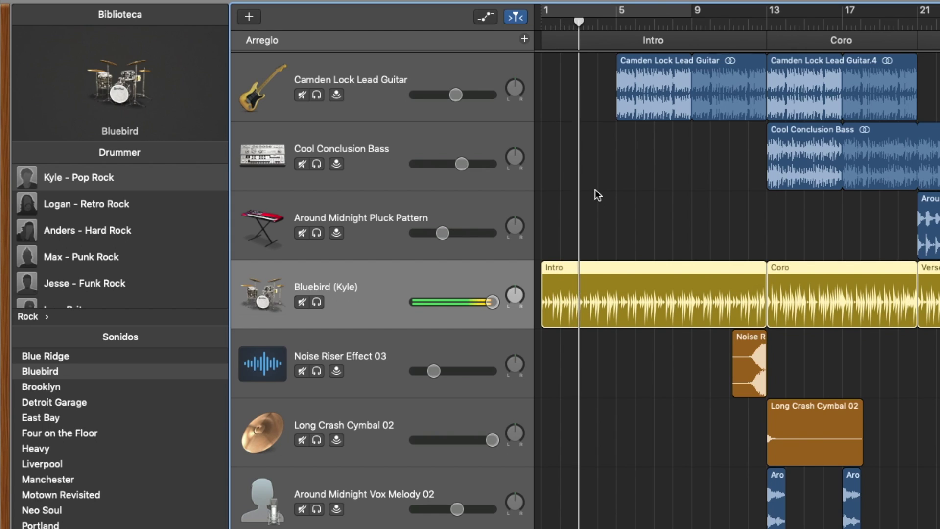
{"action": "left_click", "coordinate": [616, 24]}
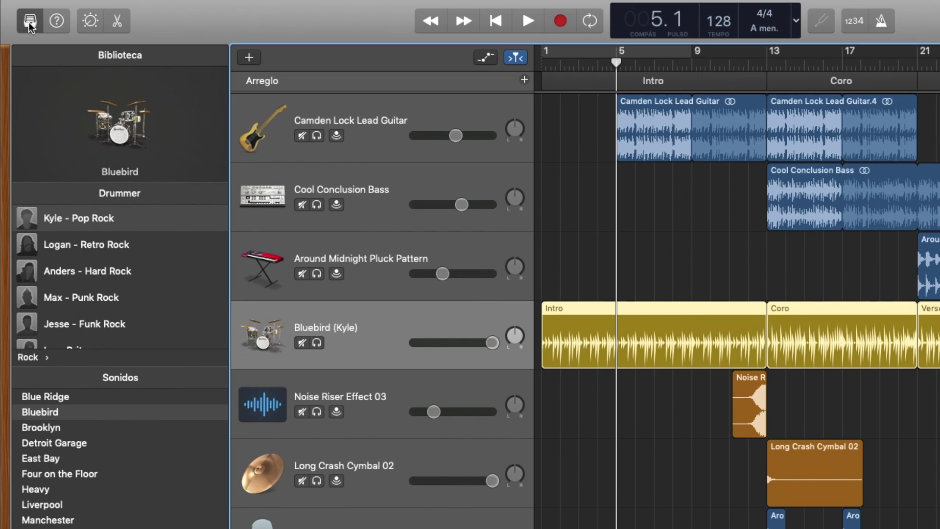
Replace the library with the drummer track's Smart Controls and play the song from the start
{"action": "left_click", "coordinate": [30, 22]}
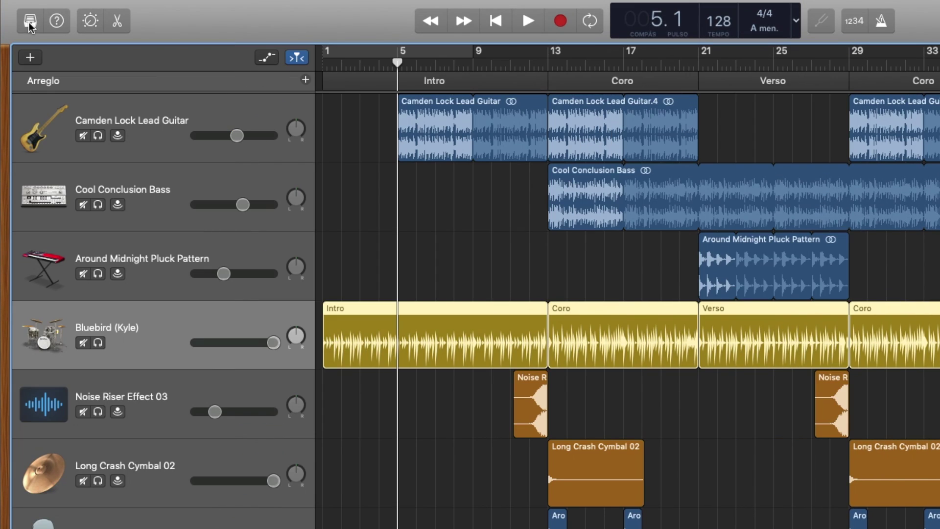
{"action": "left_click", "coordinate": [89, 22]}
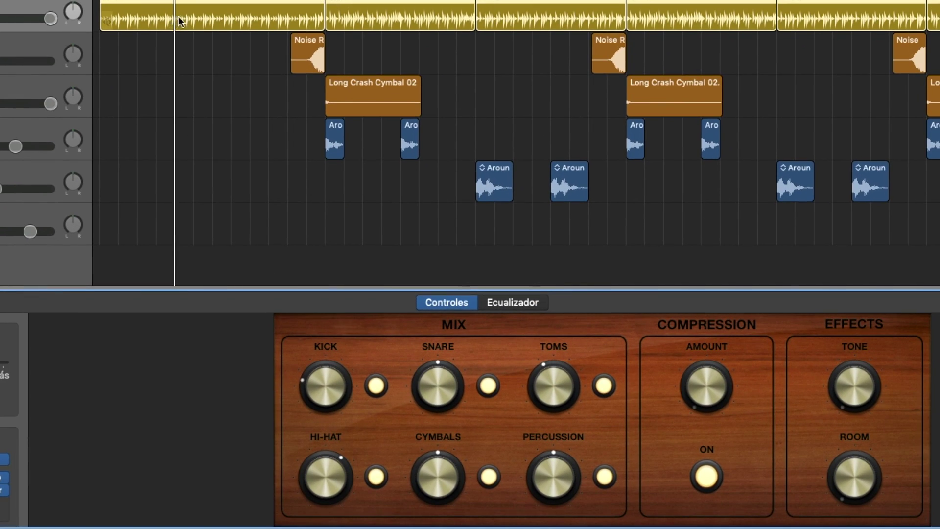
{"action": "key", "text": "Return"}
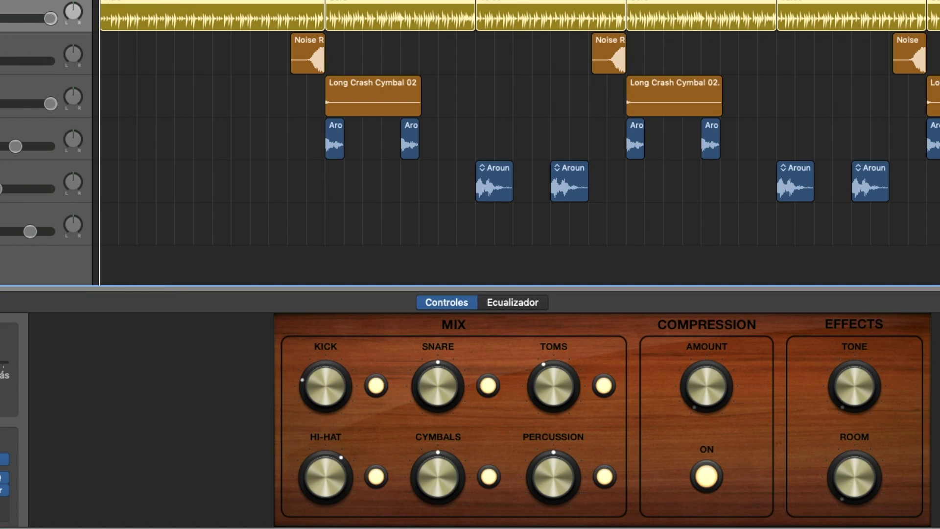
{"action": "key", "text": "space"}
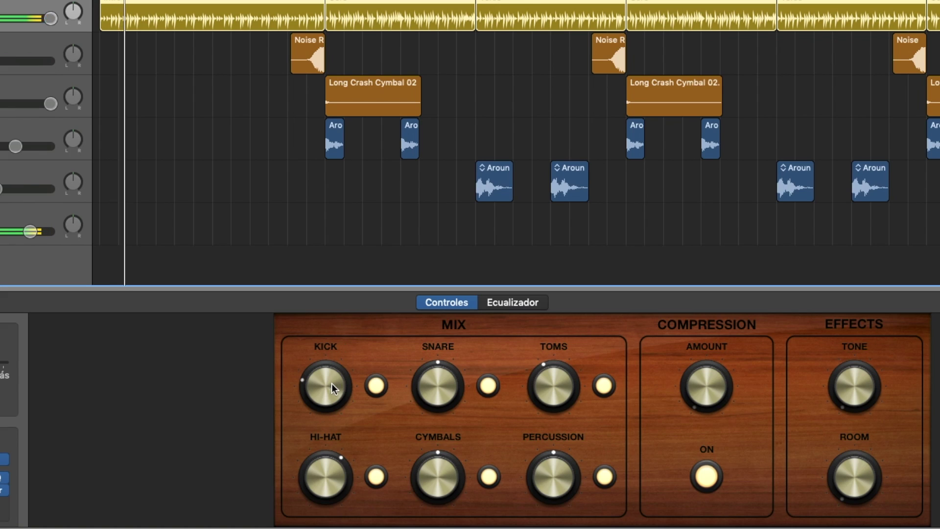
Raise Kick to about 11 o'clock, Snare past 1 o'clock, Toms just past 12 o'clock and the compression Amount to about 8 o'clock
{"action": "left_click_drag", "start_coordinate": [325, 376], "coordinate": [328, 362]}
{"action": "left_click_drag", "start_coordinate": [423, 399], "coordinate": [430, 357]}
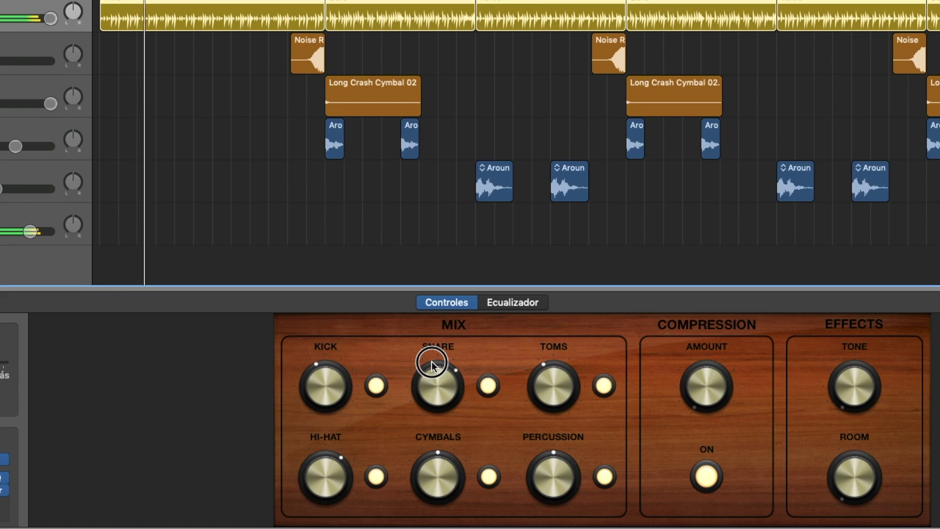
{"action": "left_click_drag", "start_coordinate": [535, 401], "coordinate": [543, 364]}
{"action": "mouse_move", "coordinate": [550, 484]}
{"action": "left_mouse_down"}
{"action": "mouse_move", "coordinate": [548, 462]}
{"action": "mouse_move", "coordinate": [550, 484]}
{"action": "left_mouse_up"}
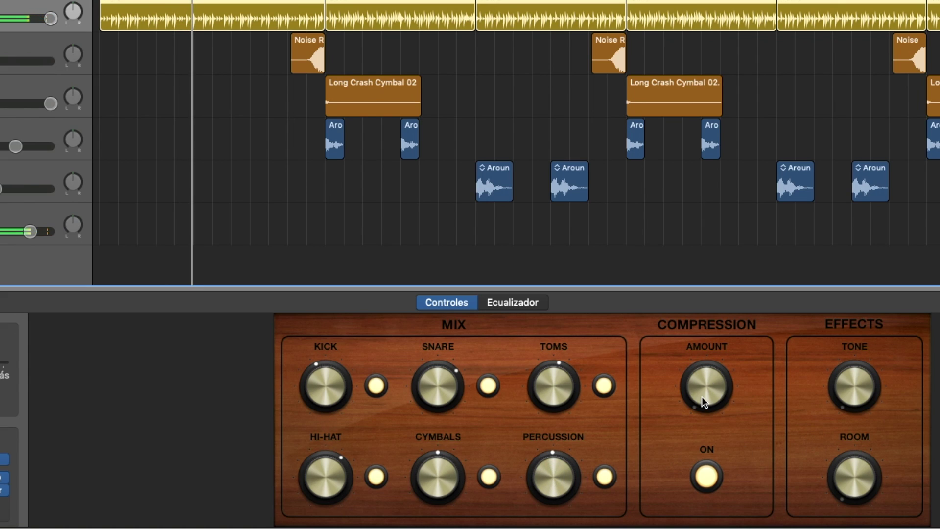
{"action": "left_click_drag", "start_coordinate": [702, 396], "coordinate": [687, 371]}
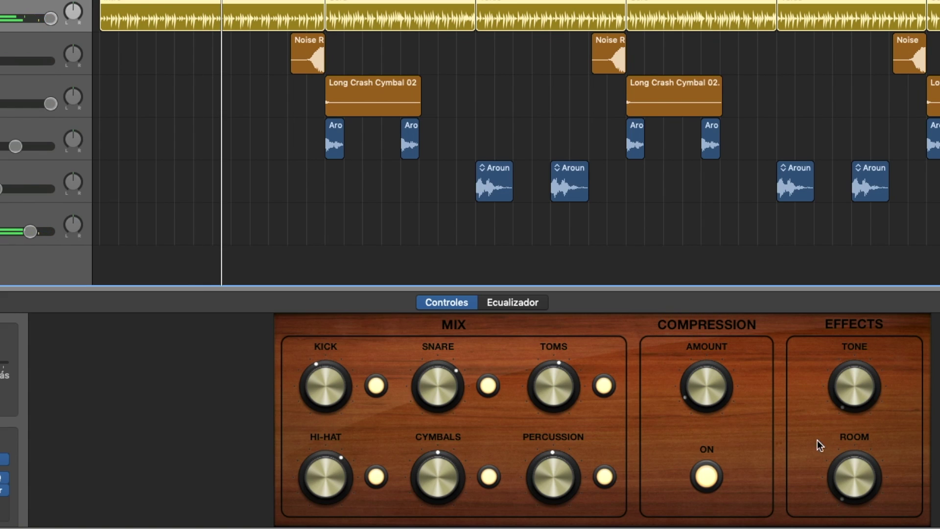
Replay the song from the start while raising the Tone effect to about 10 o'clock and Room to about 9 o'clock
{"action": "key", "text": "Return"}
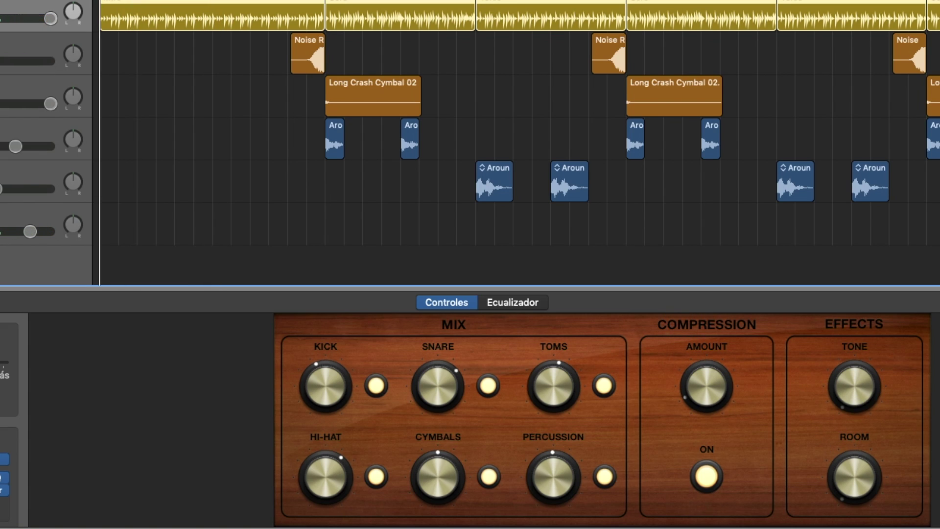
{"action": "key", "text": "space"}
{"action": "left_click_drag", "start_coordinate": [853, 398], "coordinate": [833, 360]}
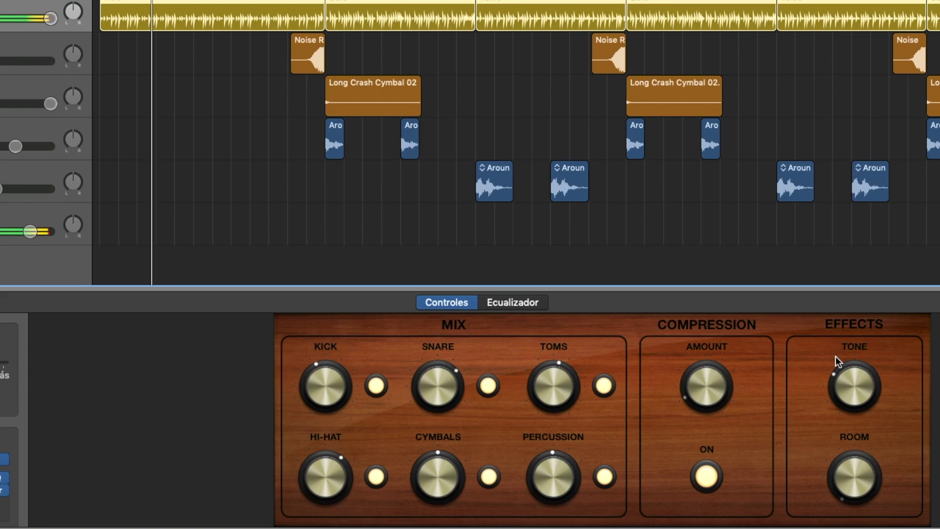
{"action": "left_click_drag", "start_coordinate": [851, 489], "coordinate": [835, 465]}
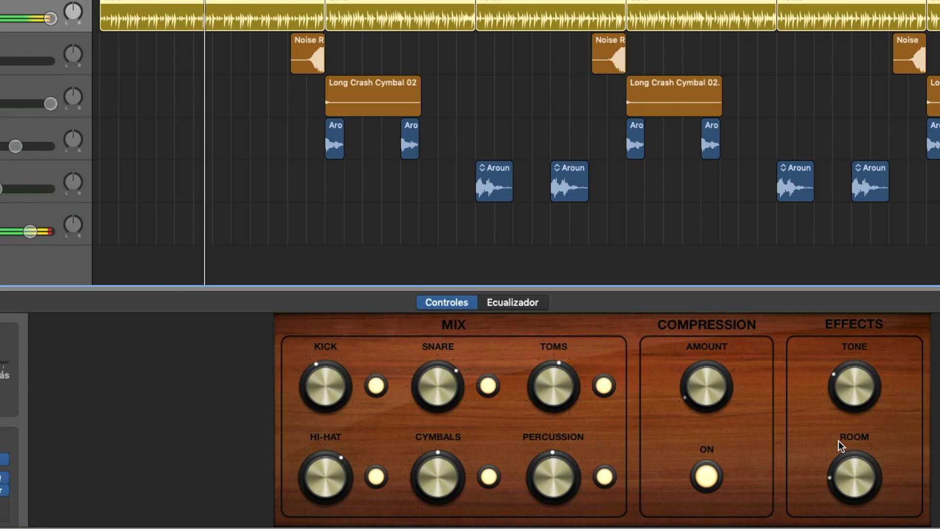
{"action": "key", "text": "space"}
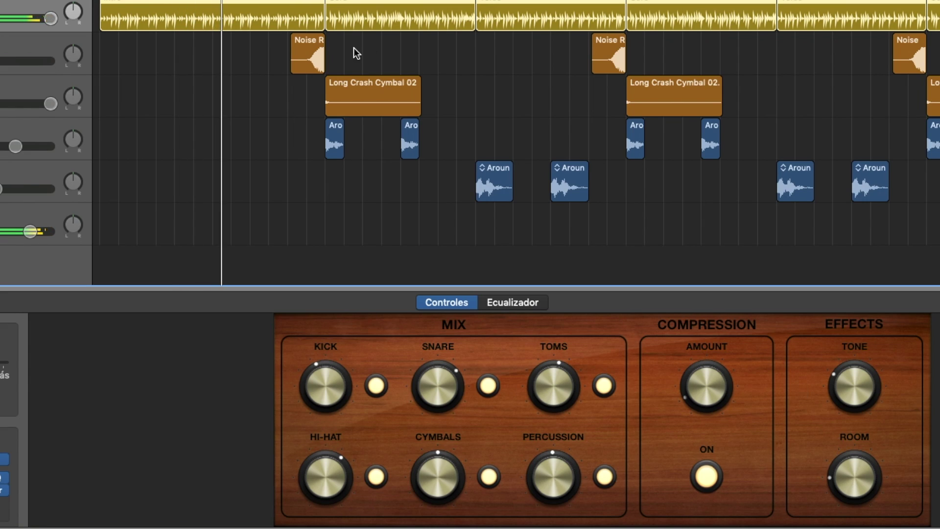
{"action": "left_click_drag", "start_coordinate": [222, 1], "coordinate": [118, 1]}
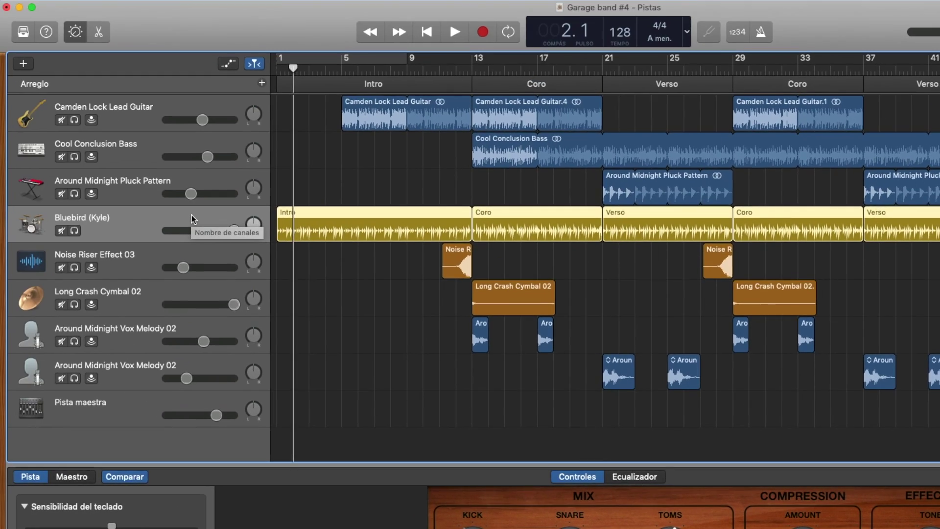
Examine the automation parameters available for the Bluebird drummer track, keep Volumen as its parameter and hide automation again
{"action": "key", "text": "a"}
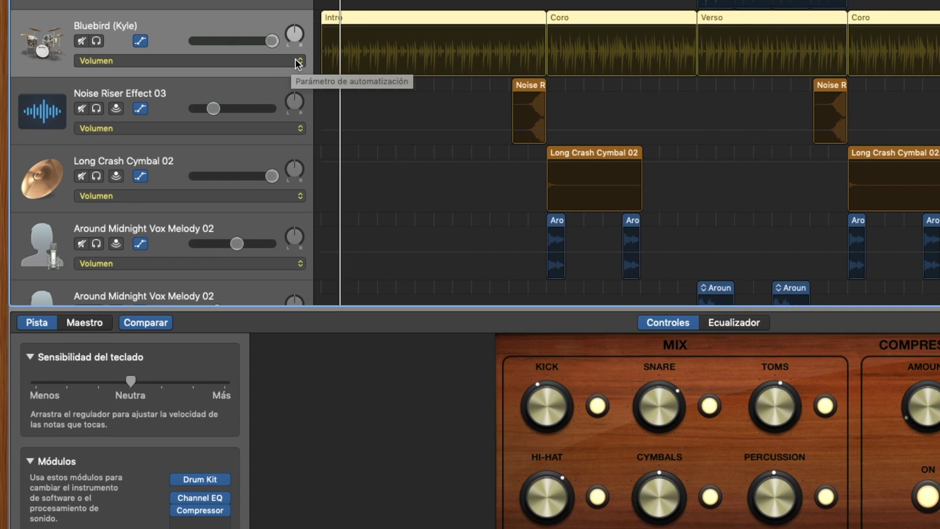
{"action": "left_click", "coordinate": [303, 62]}
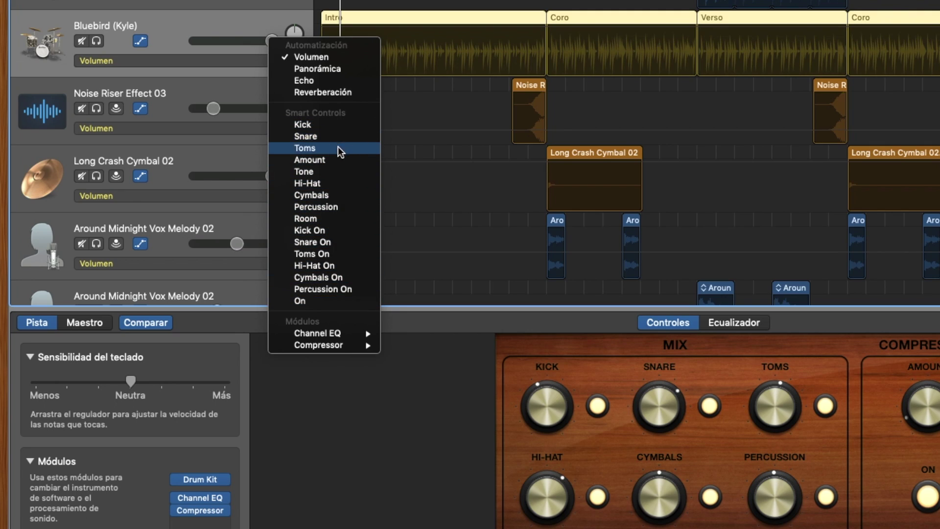
{"action": "left_click", "coordinate": [395, 152]}
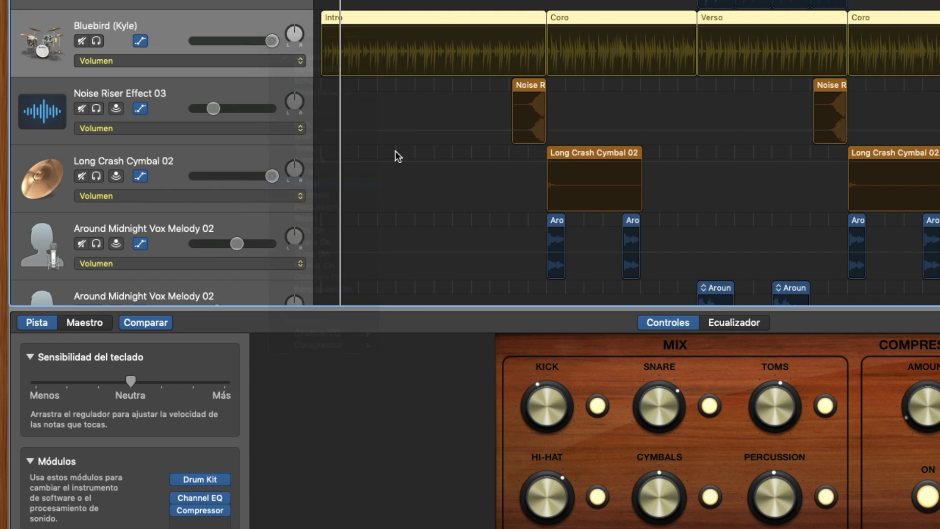
{"action": "left_click", "coordinate": [286, 60]}
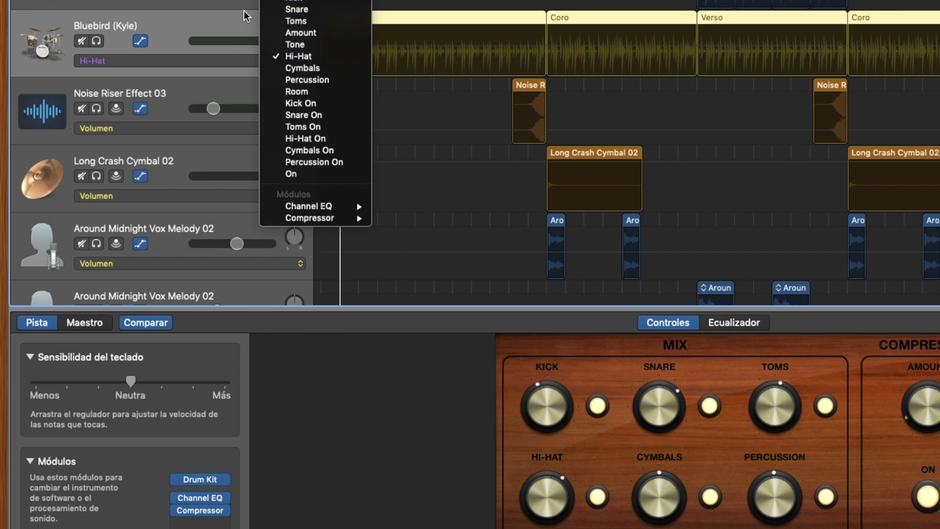
{"action": "left_click", "coordinate": [296, 1]}
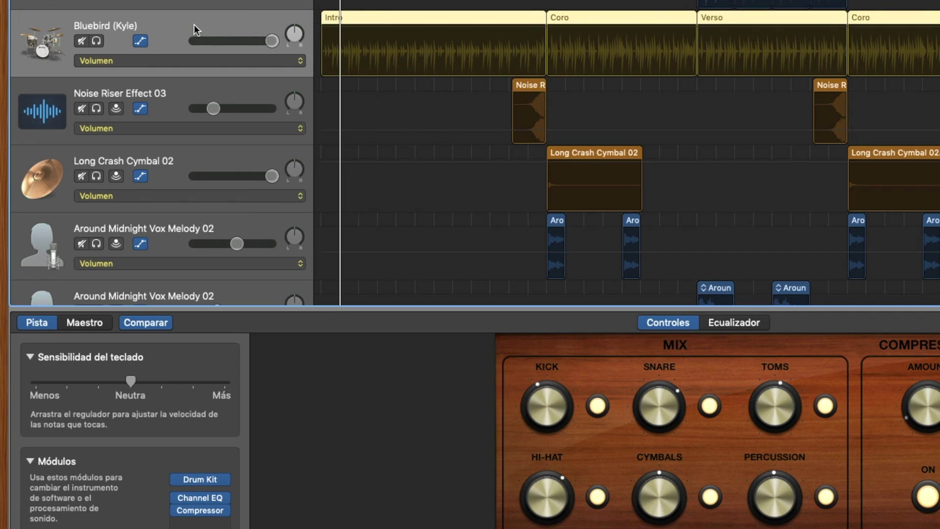
{"action": "key", "text": "a"}
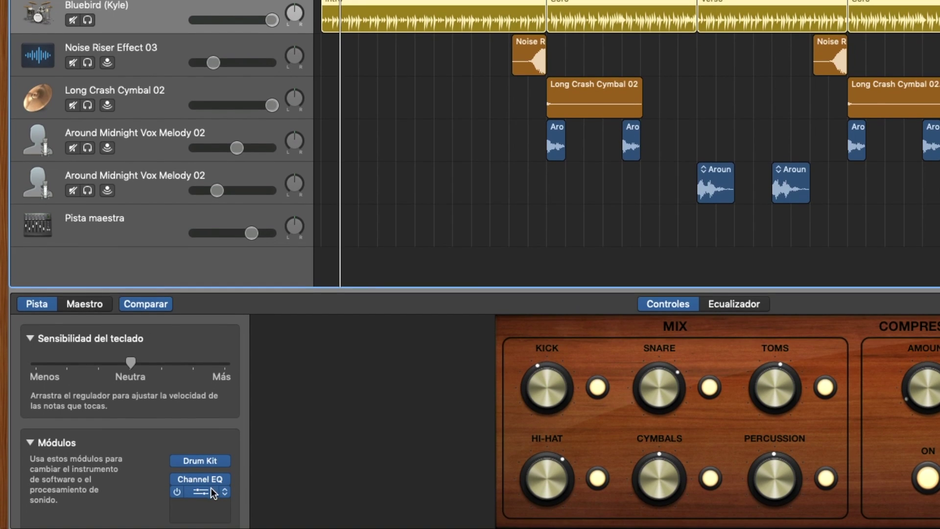
Replace the Smart Controls with the Drummer editor and look through its list of beat presets
{"action": "mouse_move", "coordinate": [197, 510]}
{"action": "key", "text": "b"}
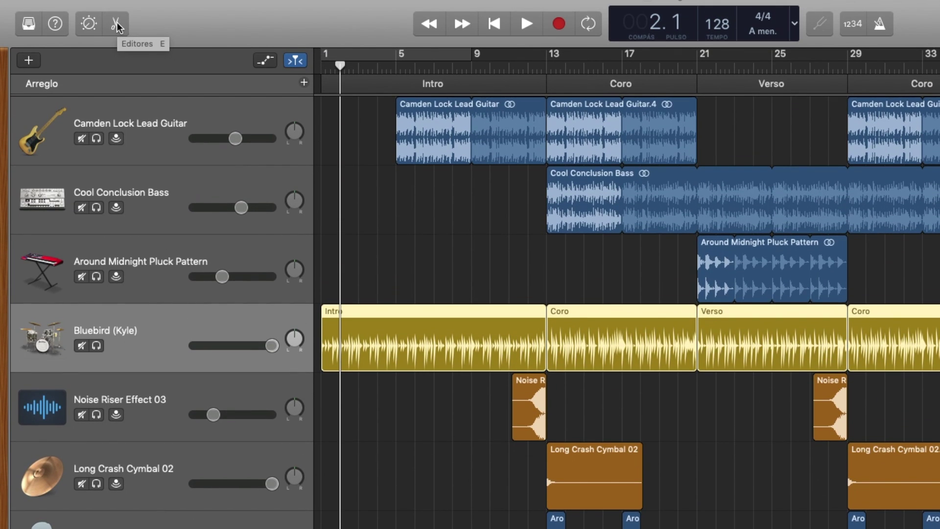
{"action": "left_click", "coordinate": [117, 25]}
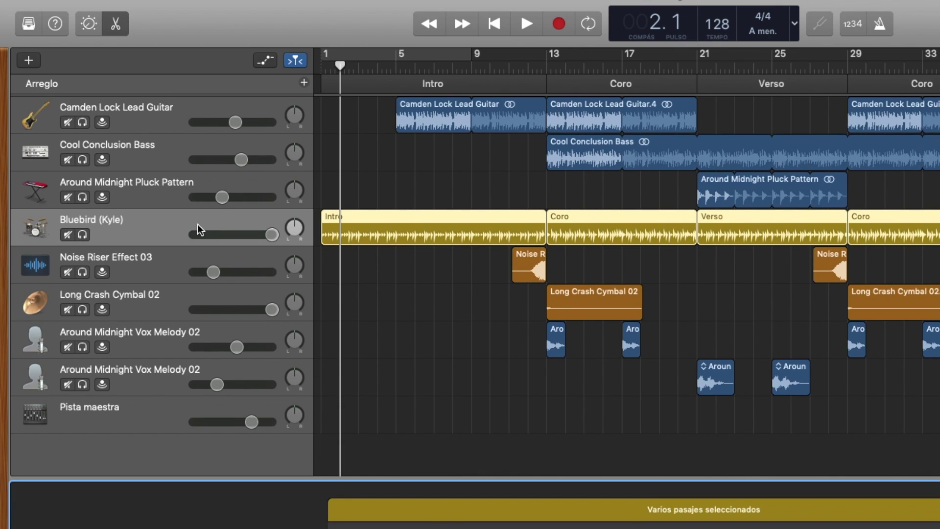
{"action": "scroll", "coordinate": [248, 354], "scroll_direction": "up", "scroll_amount": 1}
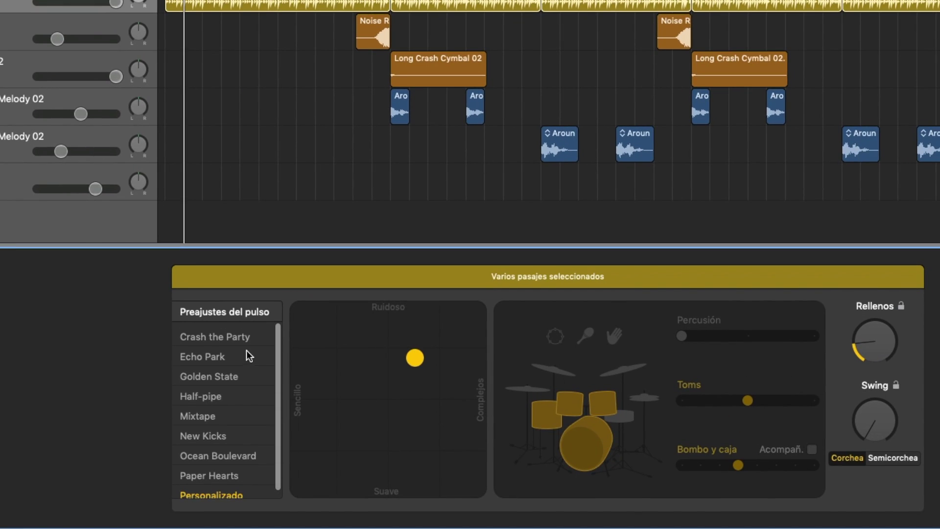
{"action": "scroll", "coordinate": [243, 367], "scroll_direction": "down", "scroll_amount": 1}
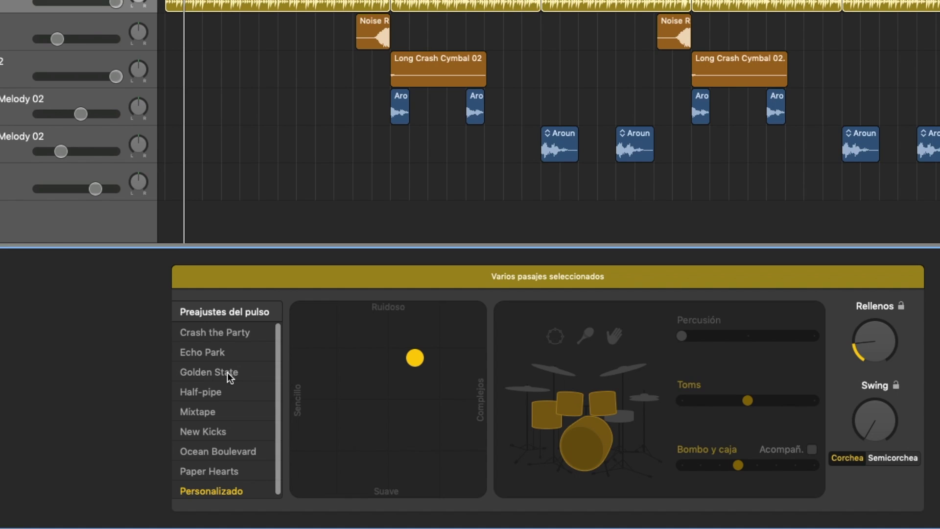
{"action": "scroll", "coordinate": [228, 372], "scroll_direction": "down", "scroll_amount": 1}
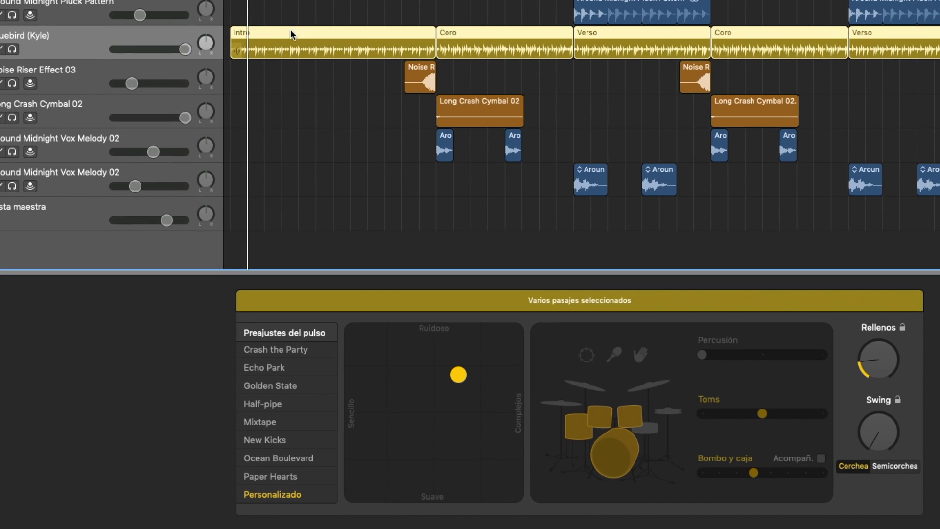
Compare the Drummer editor settings of the Intro, first Coro and first Verso regions one by one
{"action": "left_click", "coordinate": [259, 95]}
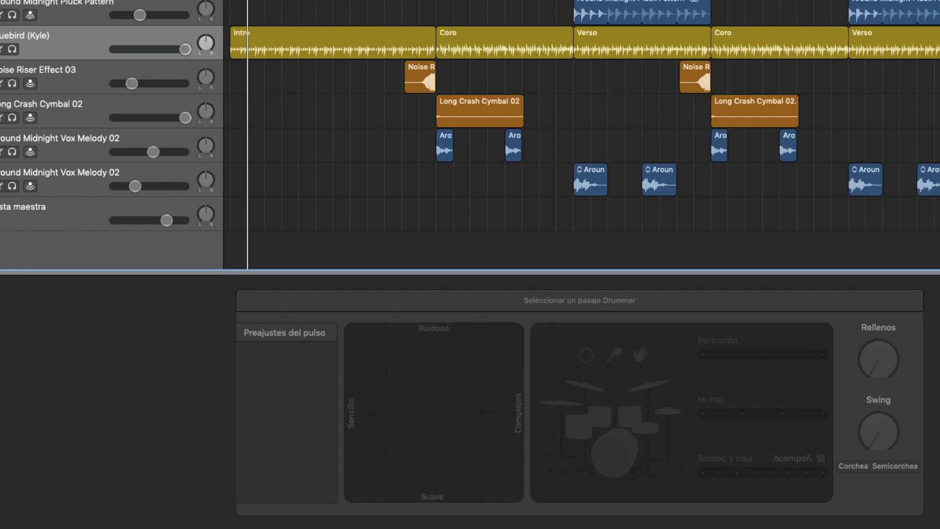
{"action": "left_click", "coordinate": [364, 44]}
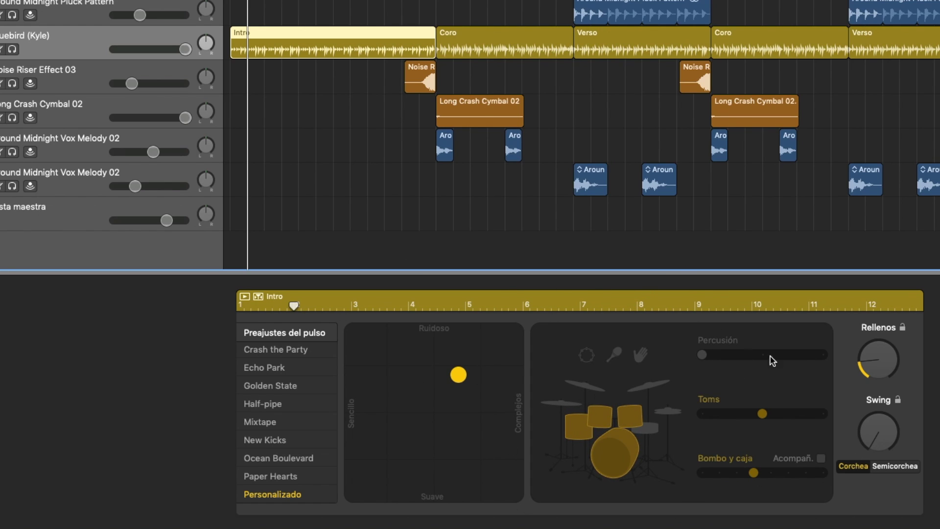
{"action": "left_click", "coordinate": [520, 47]}
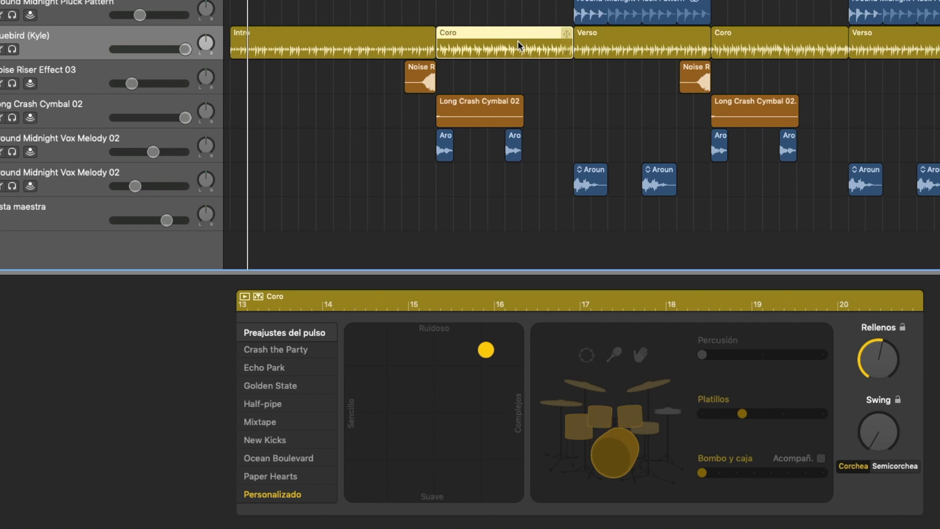
{"action": "left_click", "coordinate": [635, 43]}
{"action": "left_click", "coordinate": [325, 80]}
Play the Intro region from the start while moving its pattern point to the Suave–Sencillo corner and finally to the Suave–Complejos corner
{"action": "left_click", "coordinate": [325, 31]}
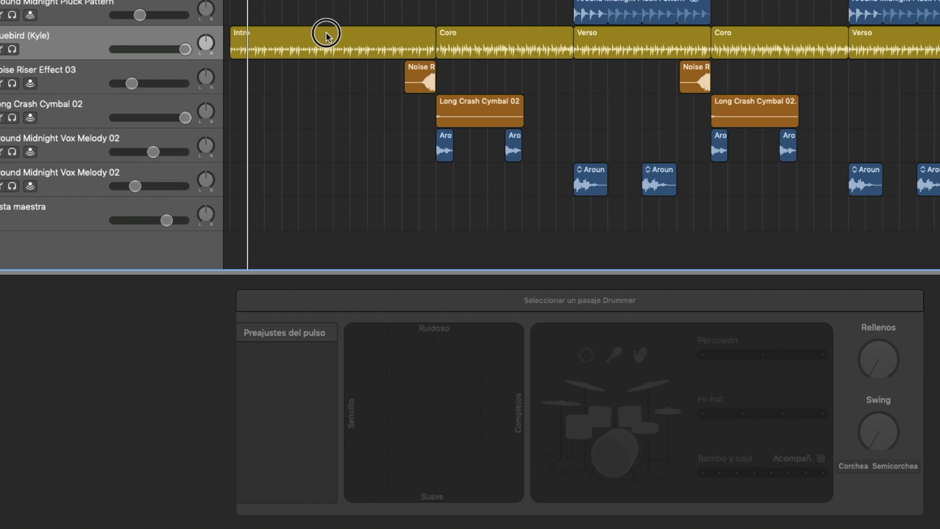
{"action": "key", "text": "Return"}
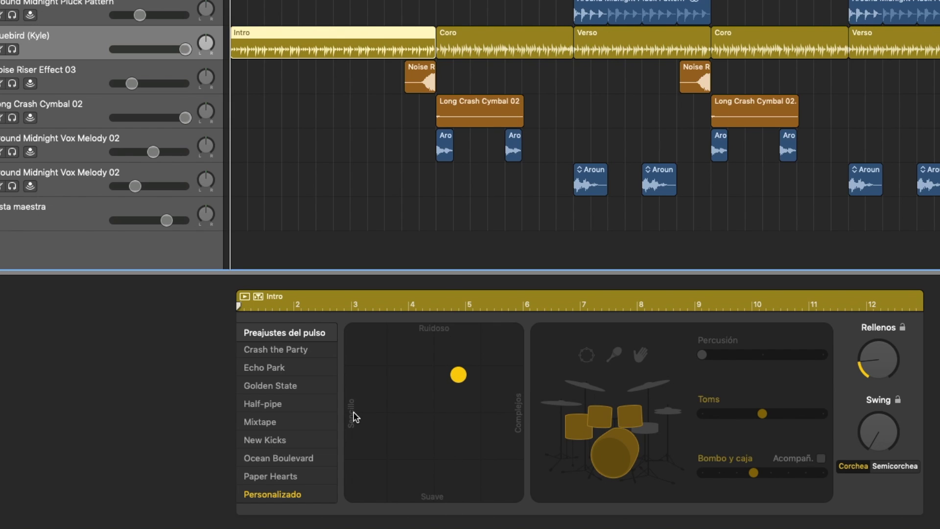
{"action": "key", "text": "period"}
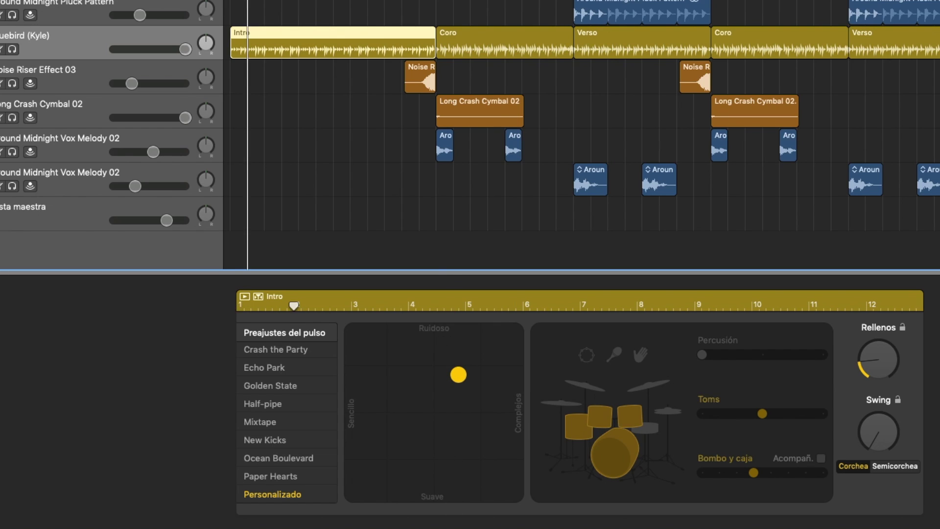
{"action": "key", "text": "comma"}
{"action": "key", "text": "space"}
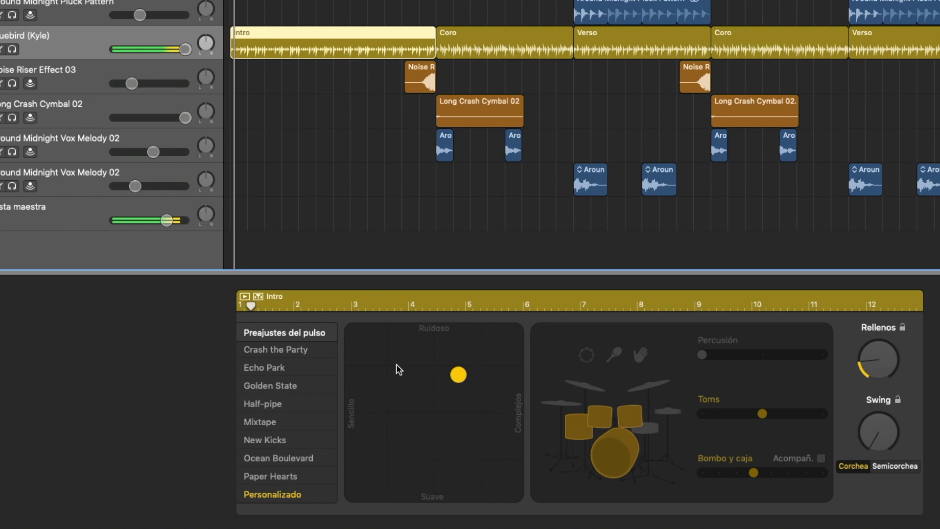
{"action": "left_click_drag", "start_coordinate": [458, 375], "coordinate": [351, 499]}
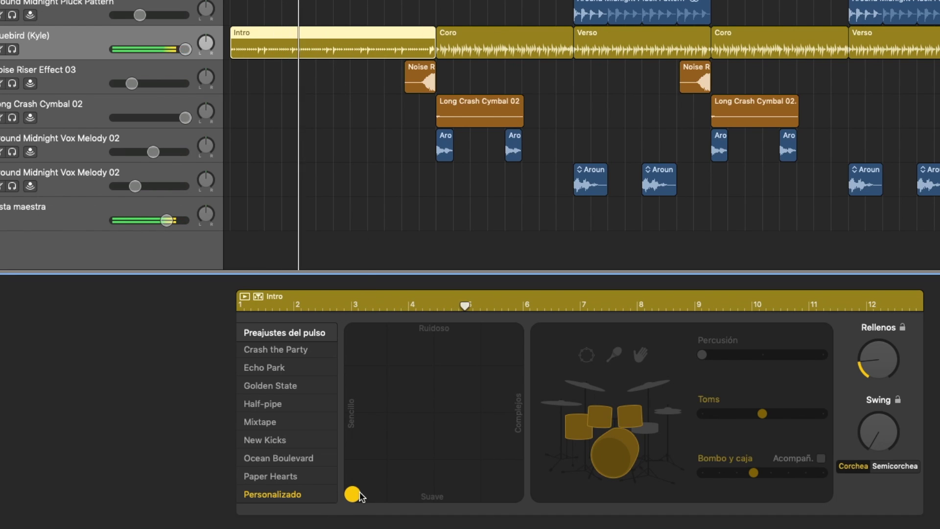
{"action": "left_click_drag", "start_coordinate": [353, 495], "coordinate": [528, 512]}
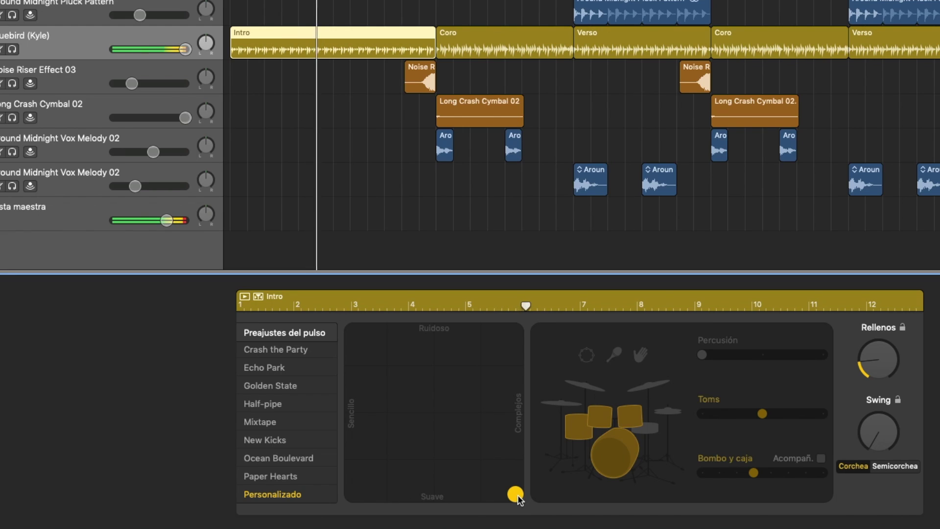
{"action": "key", "text": "space"}
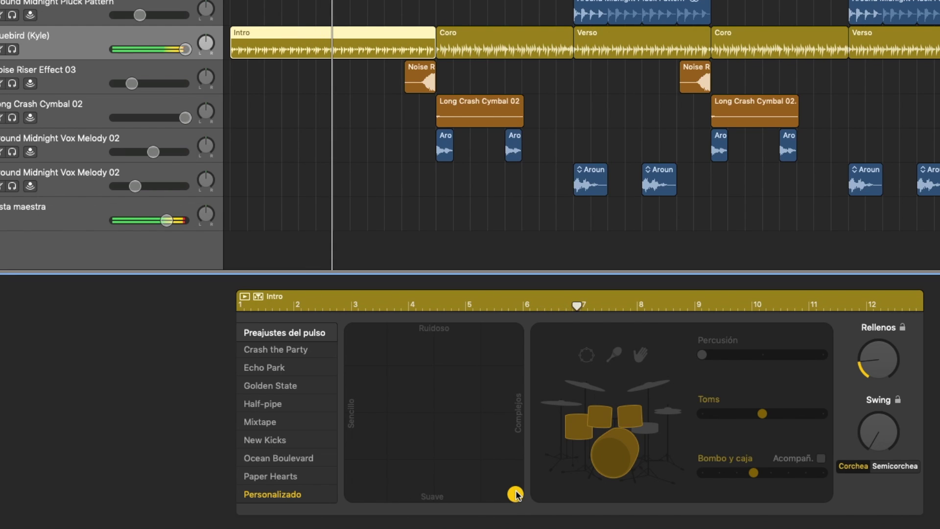
Replay the Intro region from the start while moving its pattern point to the Ruidoso–Complejos corner and finally to the middle of the Ruidoso edge
{"action": "key", "text": "Return"}
{"action": "key", "text": "space"}
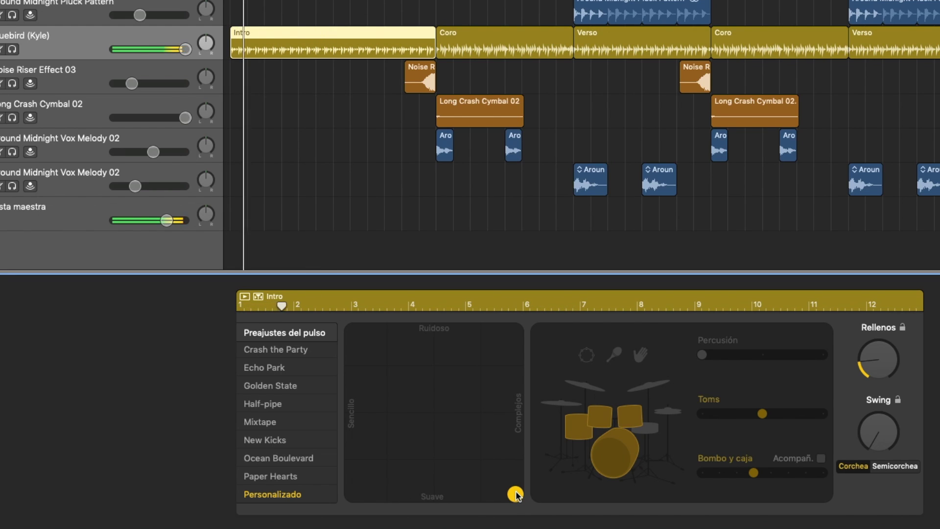
{"action": "left_click_drag", "start_coordinate": [515, 494], "coordinate": [543, 300]}
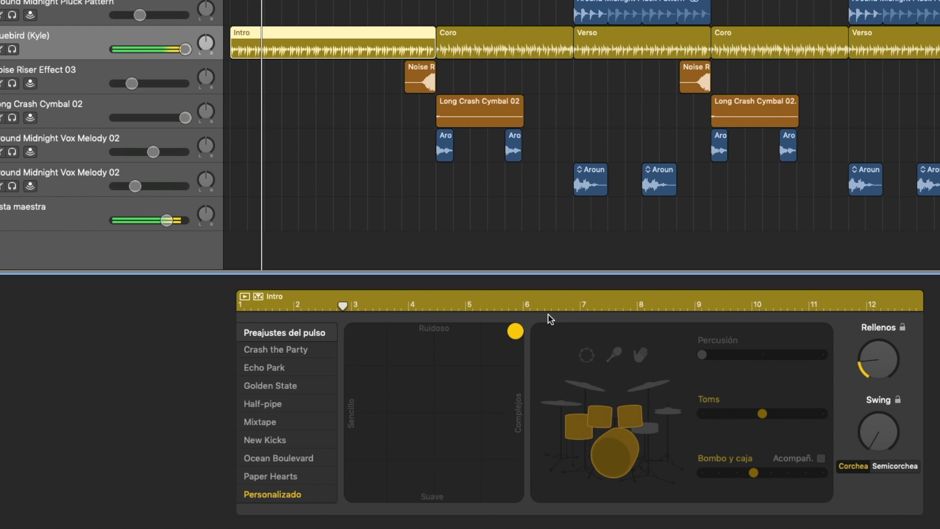
{"action": "left_click_drag", "start_coordinate": [517, 332], "coordinate": [432, 329]}
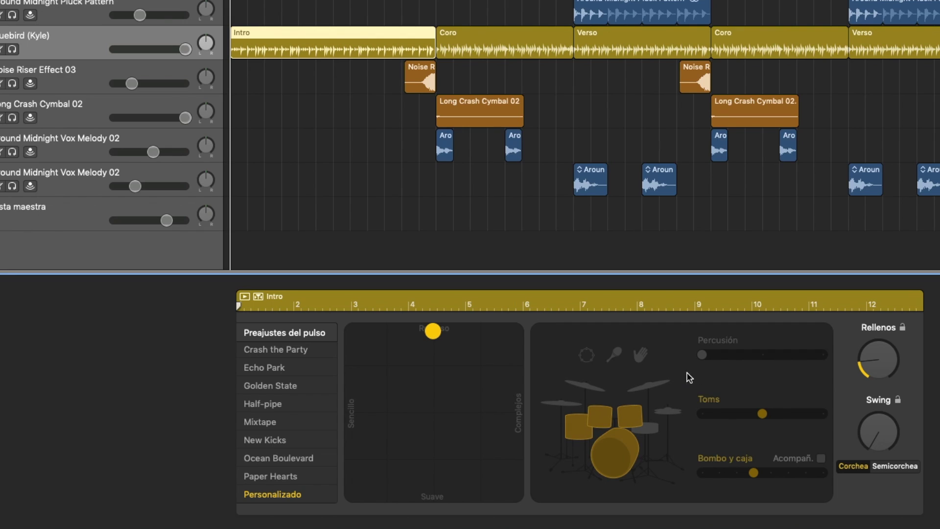
Add hand claps to the Intro region with Percusión set to 2, and lower the Bluebird track's volume slightly
{"action": "left_click", "coordinate": [641, 355]}
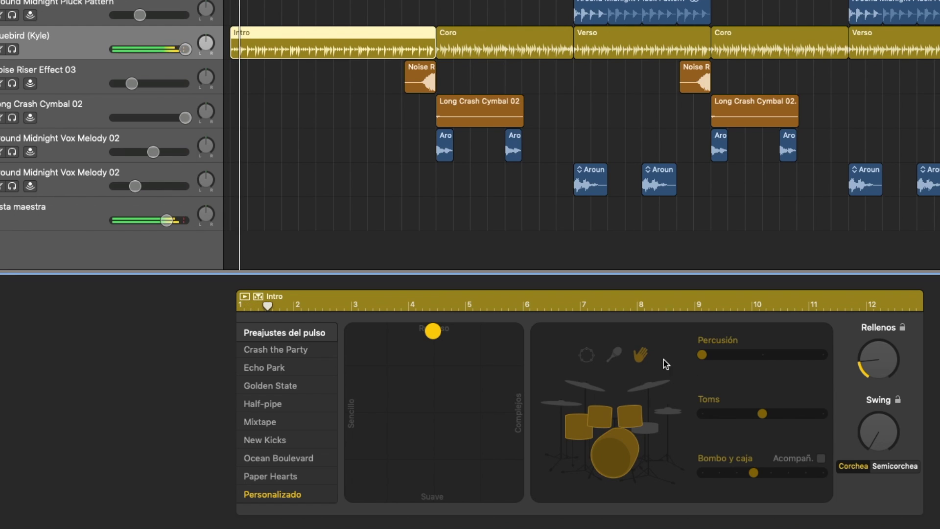
{"action": "left_click_drag", "start_coordinate": [702, 355], "coordinate": [756, 360]}
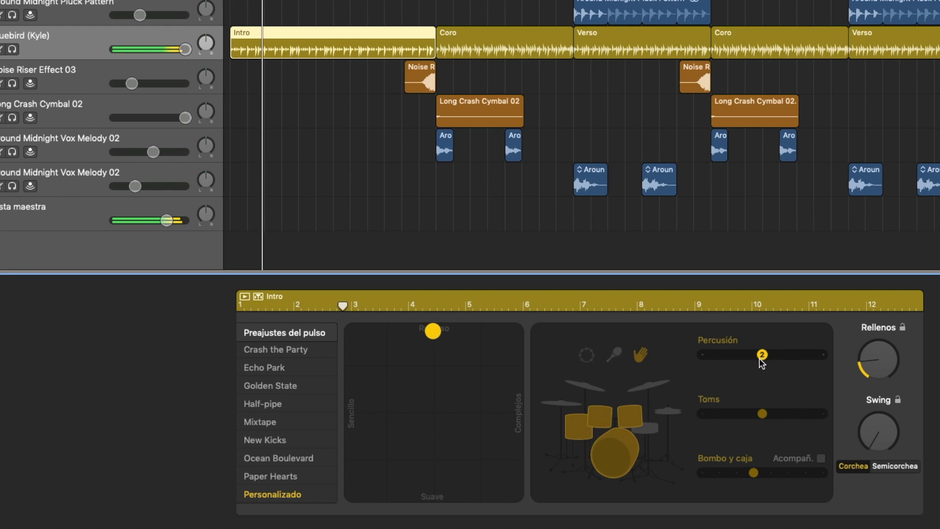
{"action": "left_click_drag", "start_coordinate": [185, 49], "coordinate": [153, 52]}
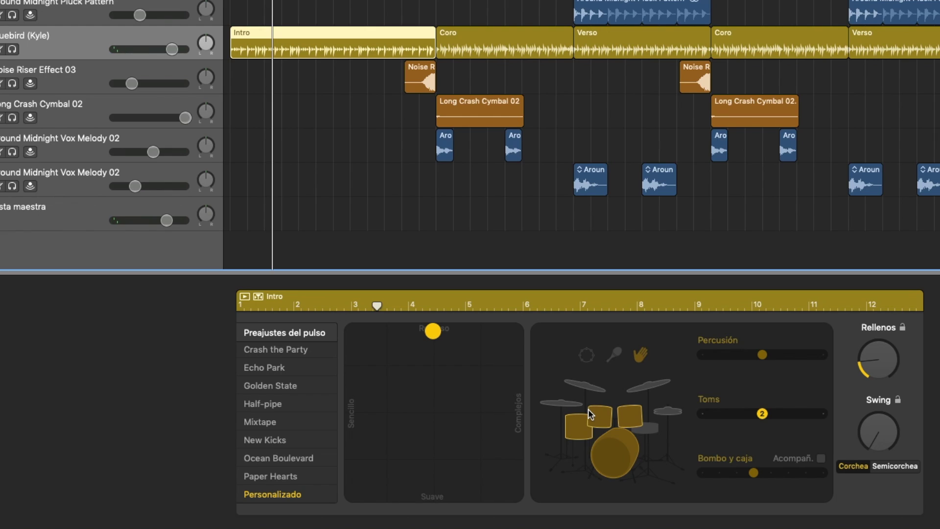
Replay the Intro region from the start, mute its toms and set the Toms pattern to 1
{"action": "key", "text": "Return"}
{"action": "key", "text": "space"}
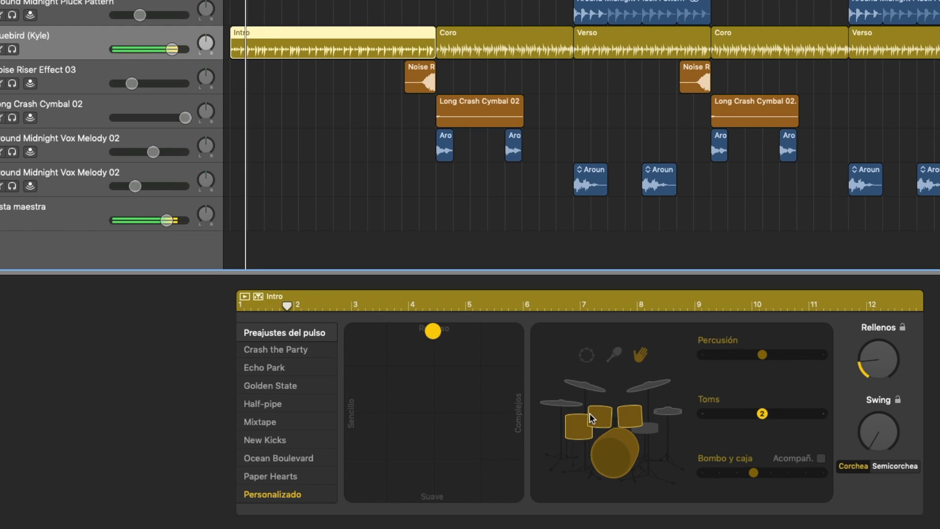
{"action": "left_click", "coordinate": [627, 416]}
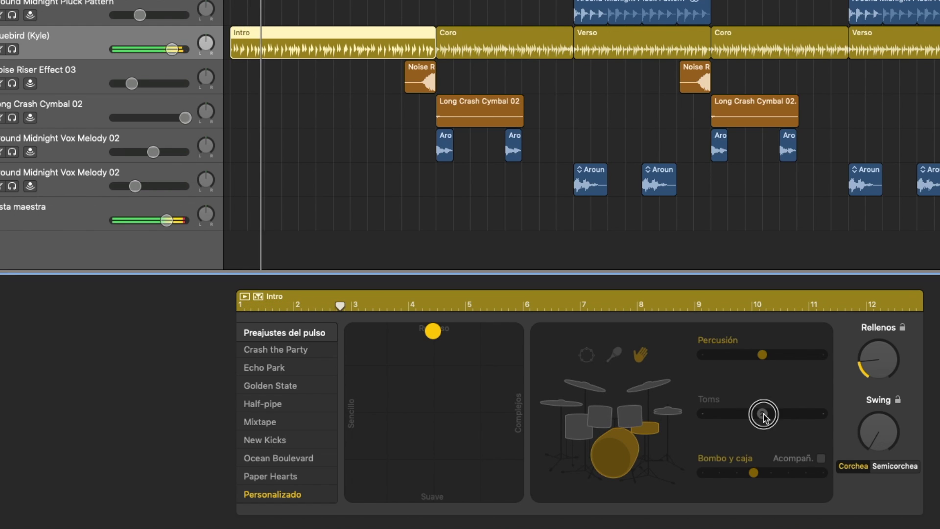
{"action": "left_click_drag", "start_coordinate": [763, 414], "coordinate": [695, 417]}
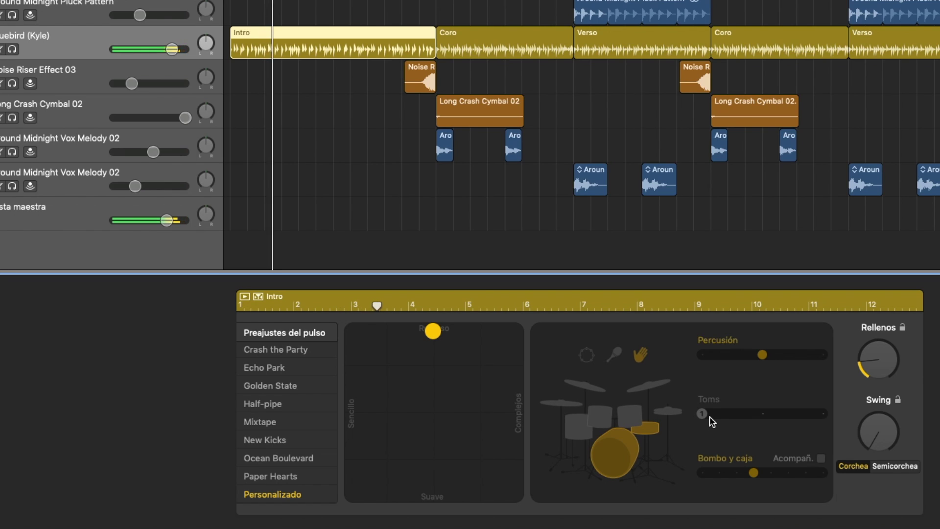
Enable the hi-hat in the Intro region, set its pattern to 1 and replay from the start
{"action": "left_click", "coordinate": [675, 415]}
{"action": "key", "text": "Return"}
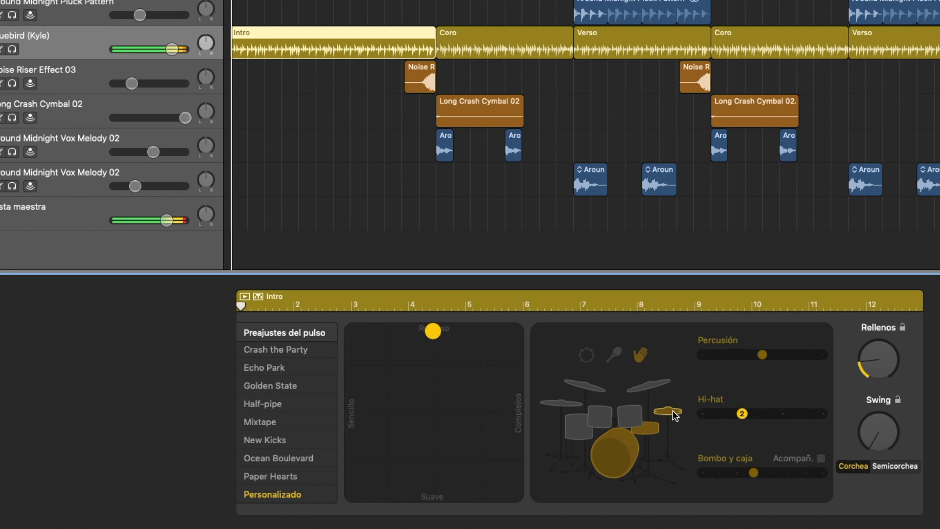
{"action": "left_click_drag", "start_coordinate": [742, 414], "coordinate": [695, 419]}
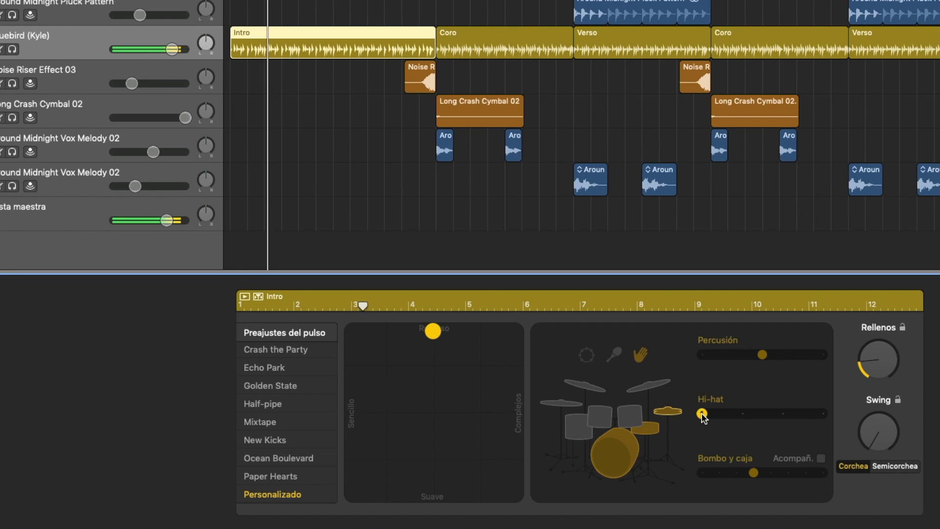
{"action": "mouse_move", "coordinate": [702, 415]}
{"action": "left_mouse_down"}
{"action": "mouse_move", "coordinate": [832, 416]}
{"action": "mouse_move", "coordinate": [695, 416]}
{"action": "left_mouse_up"}
{"action": "key", "text": "Return"}
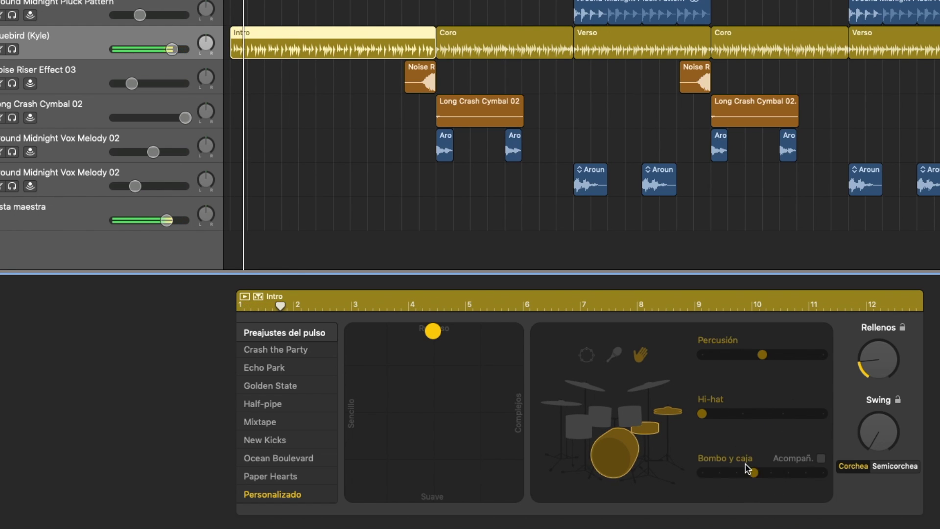
Try other Bombo y caja patterns in the Intro region, and make the kick and snare follow the Camden Lock Lead Guitar track
{"action": "left_click", "coordinate": [622, 452]}
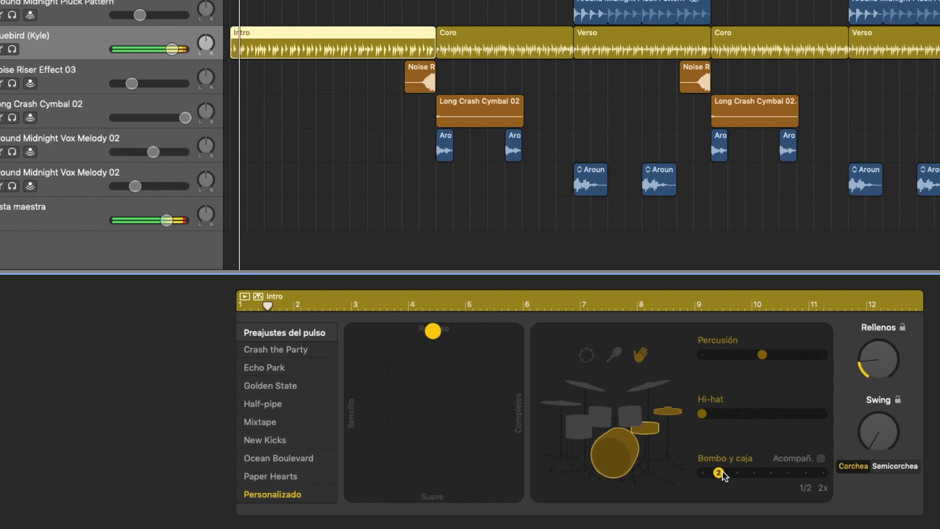
{"action": "left_click_drag", "start_coordinate": [723, 475], "coordinate": [739, 474]}
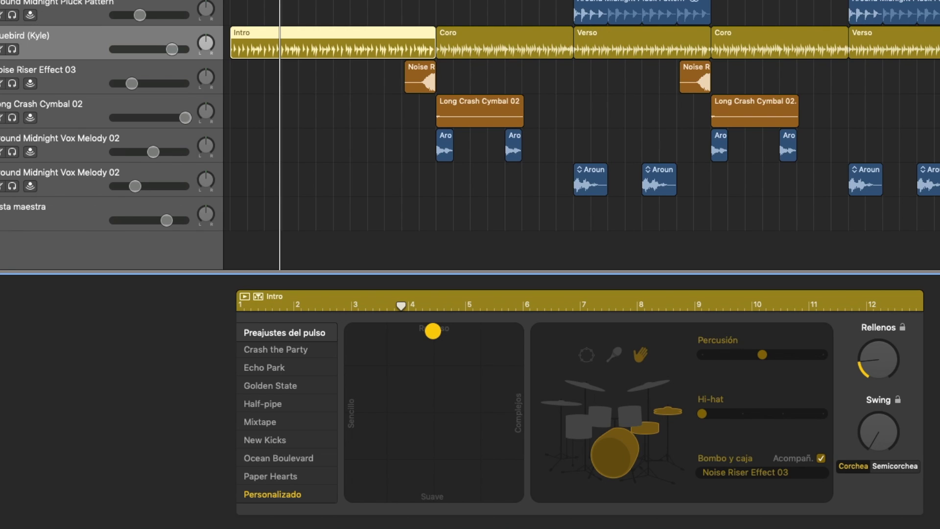
{"action": "left_click_drag", "start_coordinate": [317, 1], "coordinate": [299, 1]}
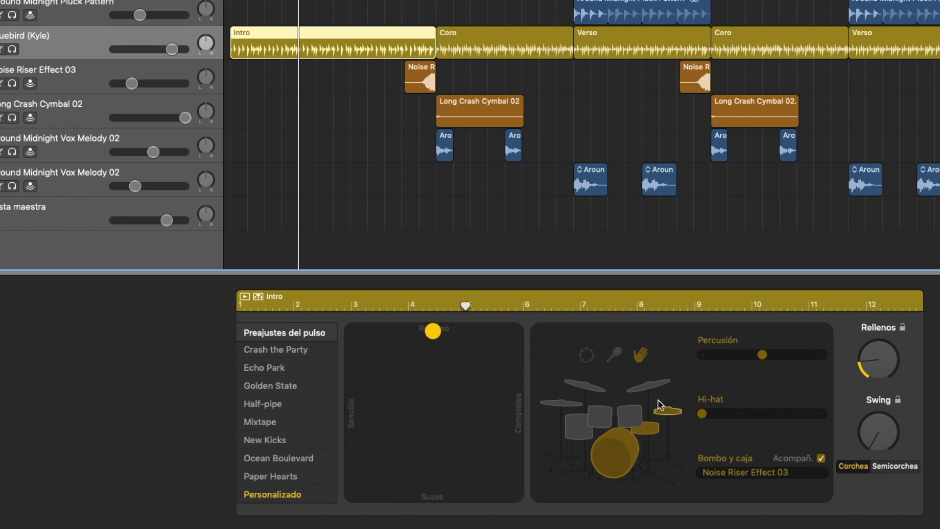
{"action": "left_click", "coordinate": [810, 474]}
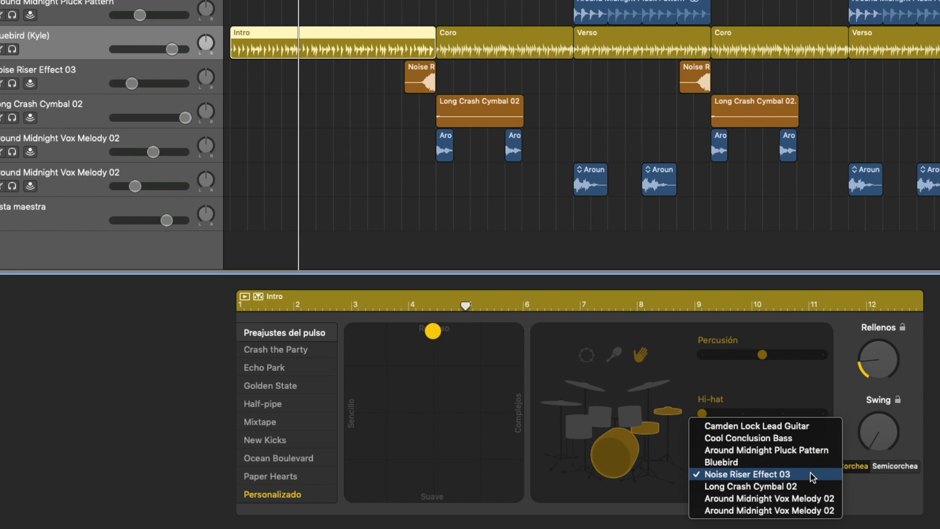
{"action": "left_click", "coordinate": [814, 427]}
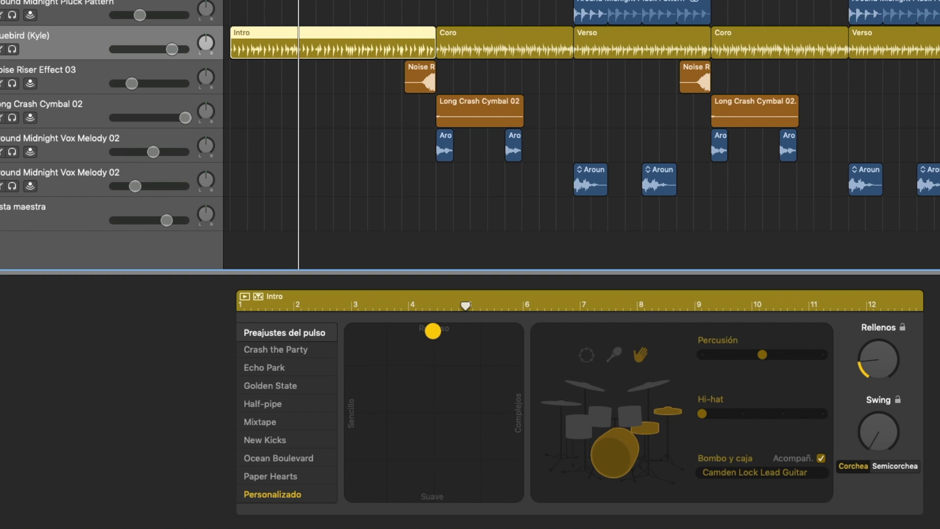
Replay the Intro region while raising Rellenos to its maximum, and settle it at about a quarter of its range
{"action": "key", "text": "space"}
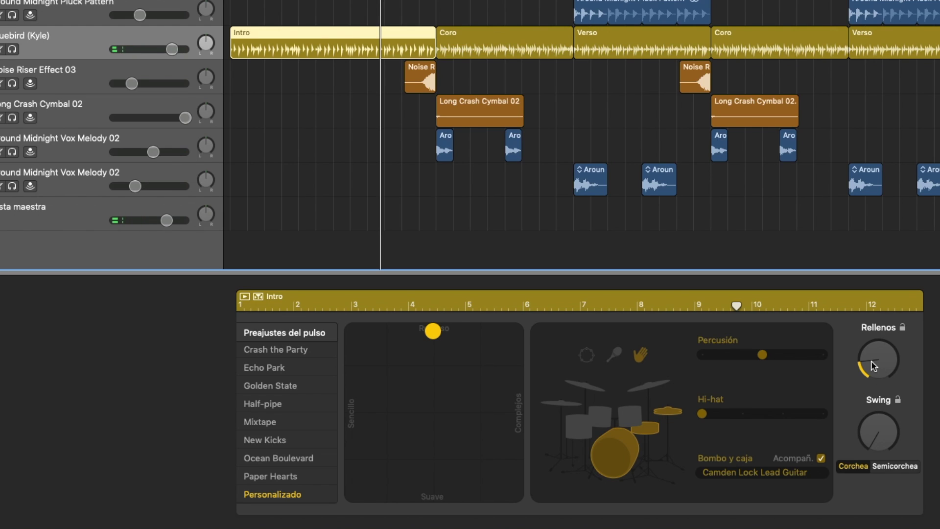
{"action": "key", "text": "Return"}
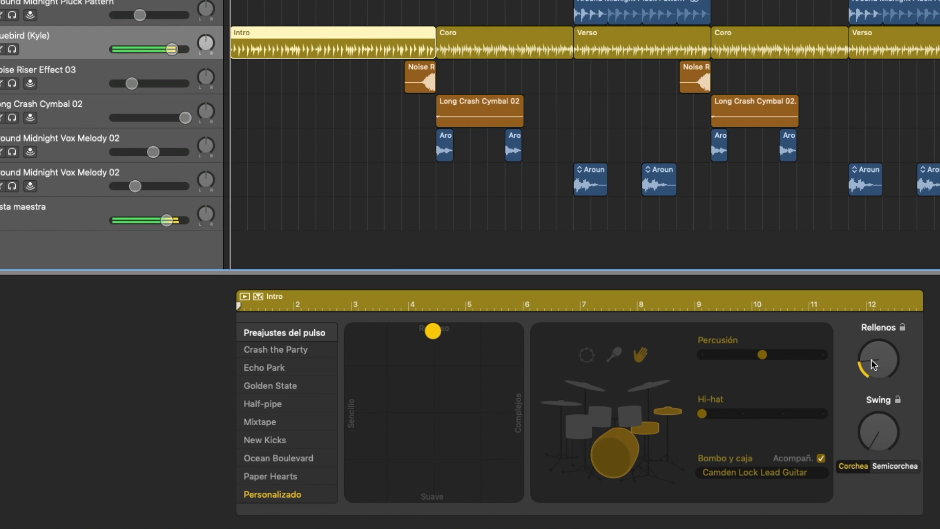
{"action": "left_click_drag", "start_coordinate": [880, 360], "coordinate": [863, 214]}
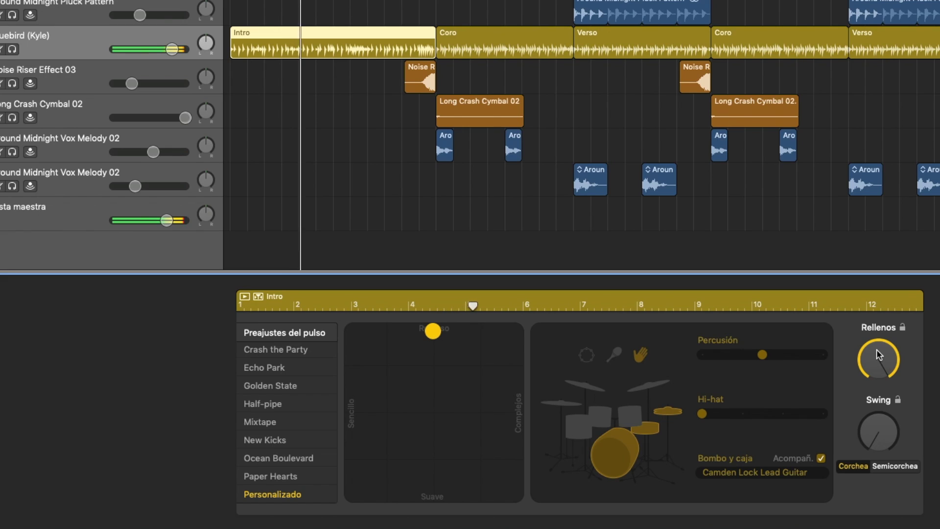
{"action": "left_click_drag", "start_coordinate": [876, 349], "coordinate": [886, 469]}
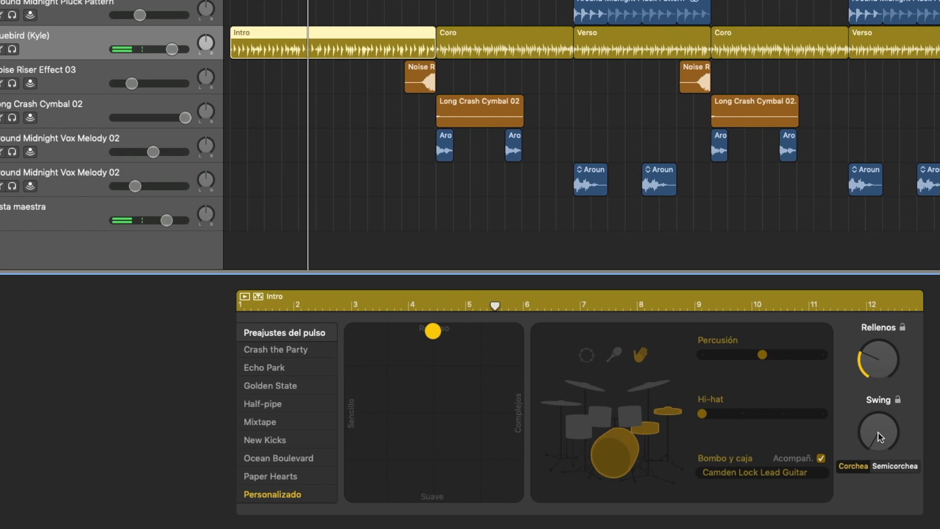
Replay the Intro region from the start while trying a higher Swing amount, and return Swing to its minimum
{"action": "key", "text": "Return"}
{"action": "key", "text": "space"}
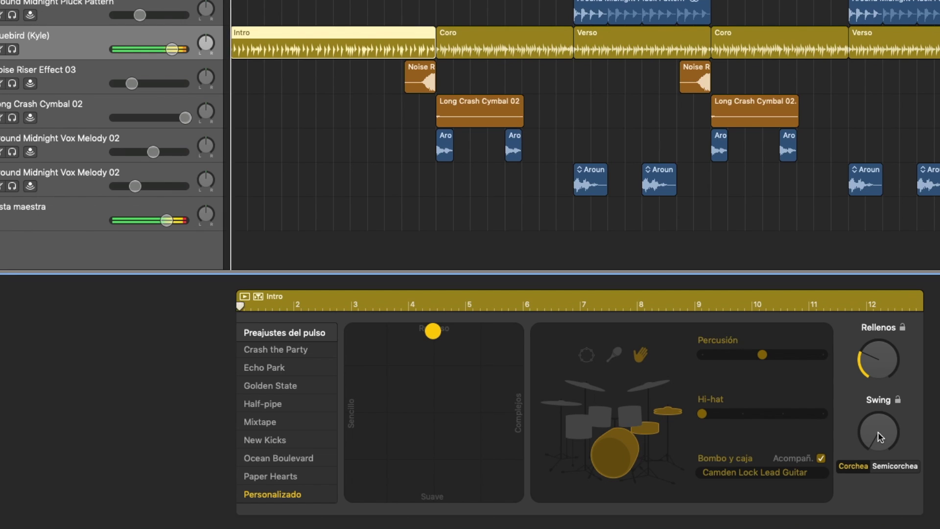
{"action": "left_click_drag", "start_coordinate": [877, 431], "coordinate": [876, 426]}
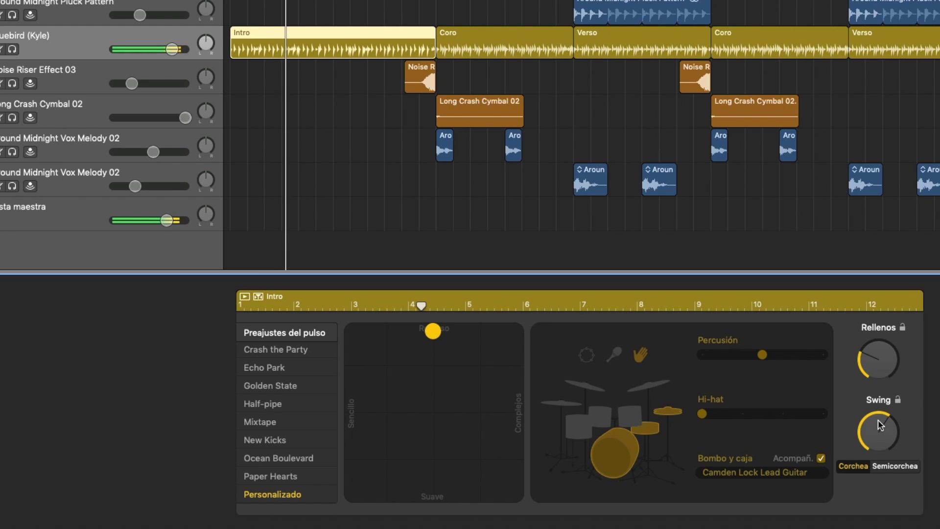
{"action": "left_click_drag", "start_coordinate": [877, 419], "coordinate": [885, 507]}
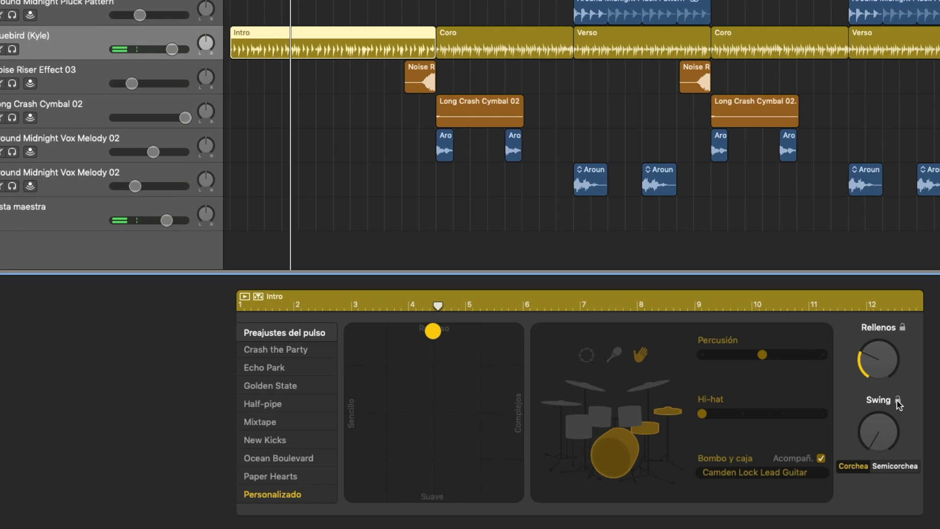
Reposition the playhead inside the Intro region and play the song from there to hear the adjusted drums
{"action": "left_click", "coordinate": [902, 328]}
{"action": "scroll", "coordinate": [287, 359], "scroll_direction": "up", "scroll_amount": 1}
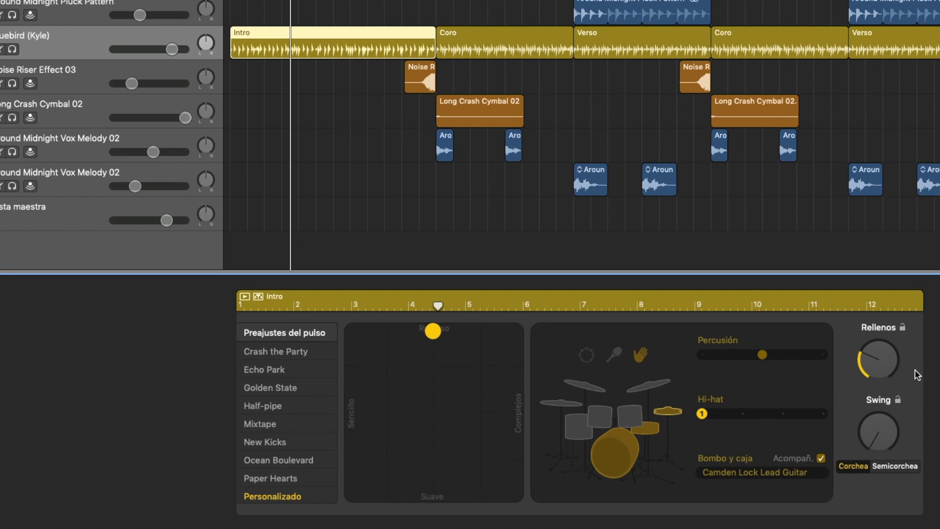
{"action": "left_click", "coordinate": [366, 39]}
{"action": "left_click_drag", "start_coordinate": [367, 2], "coordinate": [295, 1]}
{"action": "key", "text": "space"}
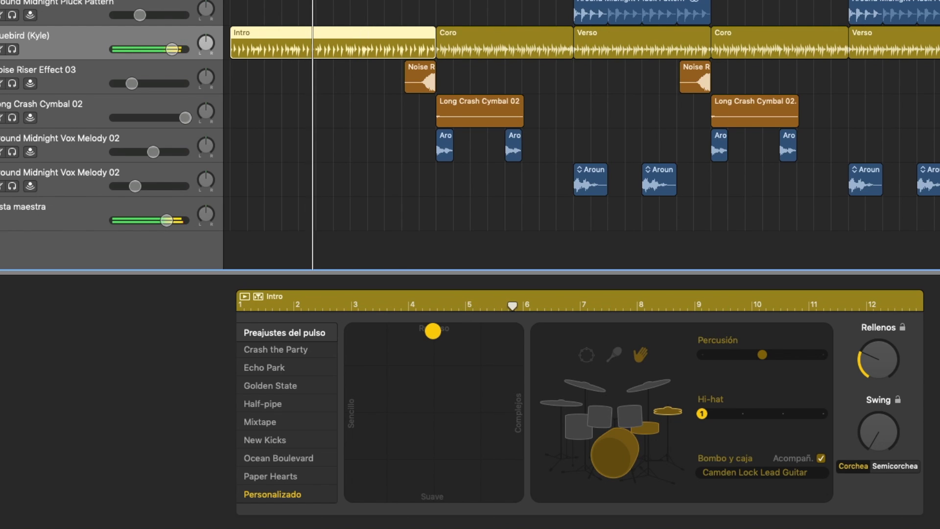
In the first Coro region, add the tambourine, move the pattern point up to the Ruidoso edge and set Percusión to its maximum
{"action": "left_click", "coordinate": [483, 37]}
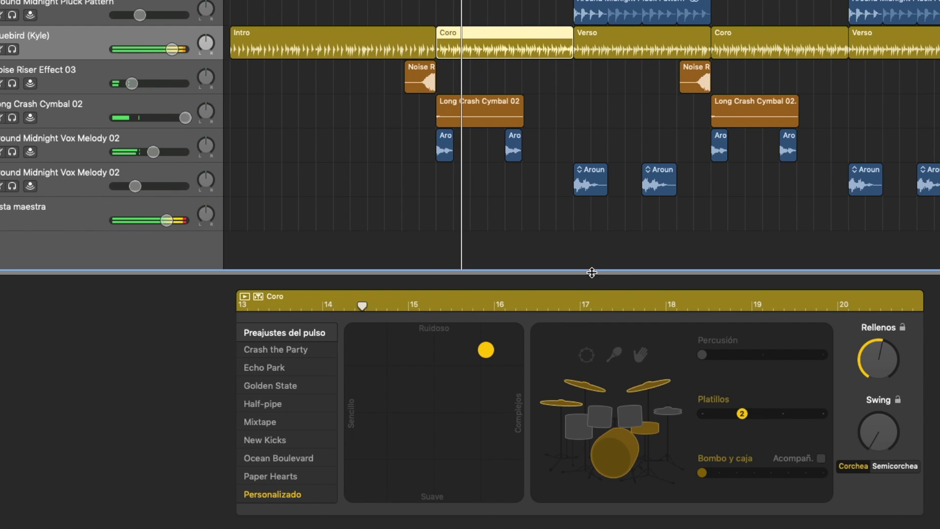
{"action": "left_click", "coordinate": [587, 355]}
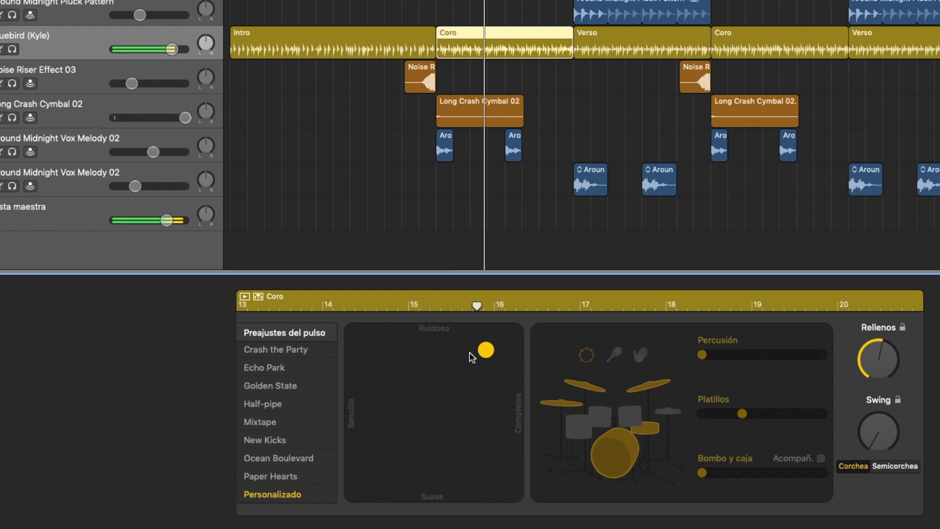
{"action": "left_click_drag", "start_coordinate": [487, 354], "coordinate": [477, 322]}
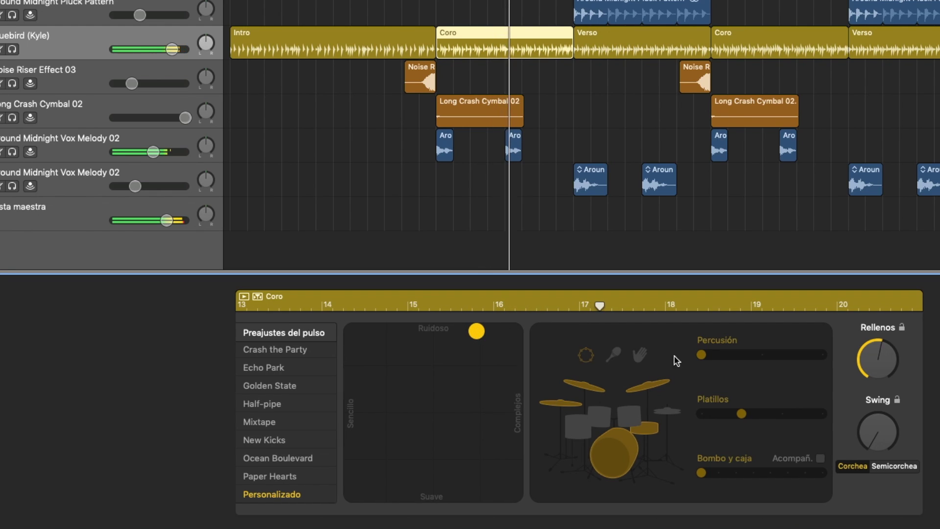
{"action": "left_click_drag", "start_coordinate": [702, 354], "coordinate": [826, 358]}
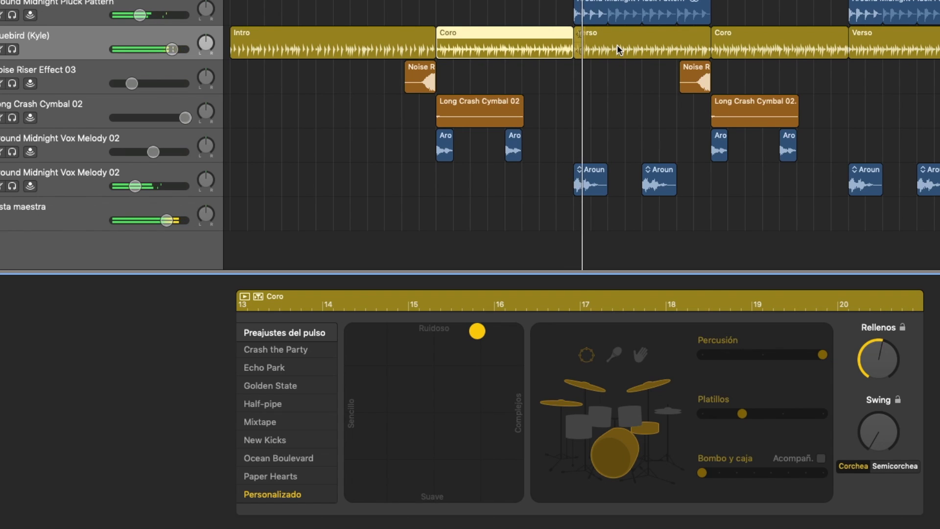
In the first Verso region, move the pattern point slightly toward Suave and reduce Rellenos to about a quarter, leaving no region selected
{"action": "left_click", "coordinate": [632, 46]}
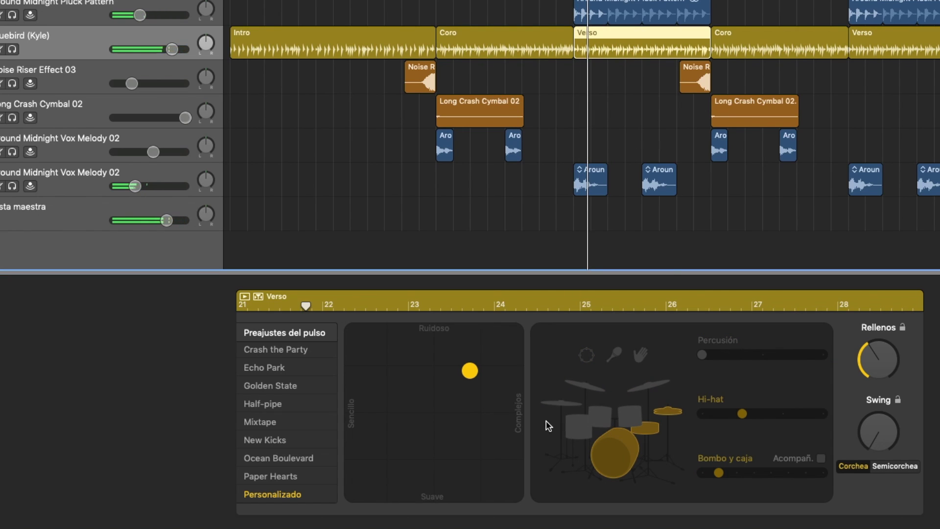
{"action": "left_click_drag", "start_coordinate": [470, 372], "coordinate": [469, 385]}
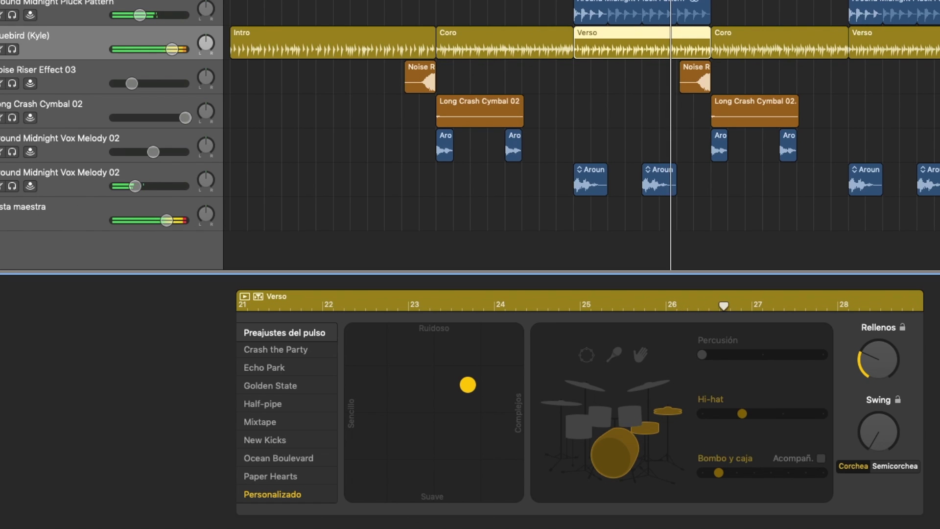
{"action": "left_click", "coordinate": [699, 185]}
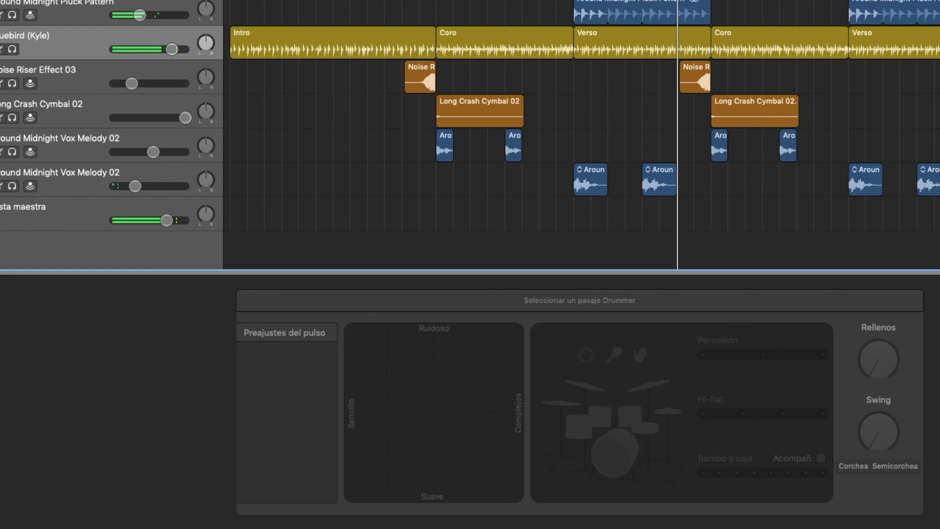
Return the playhead to the start and review the Intro, first Coro and first Verso region settings in turn
{"action": "key", "text": "Return"}
{"action": "left_click", "coordinate": [287, 36]}
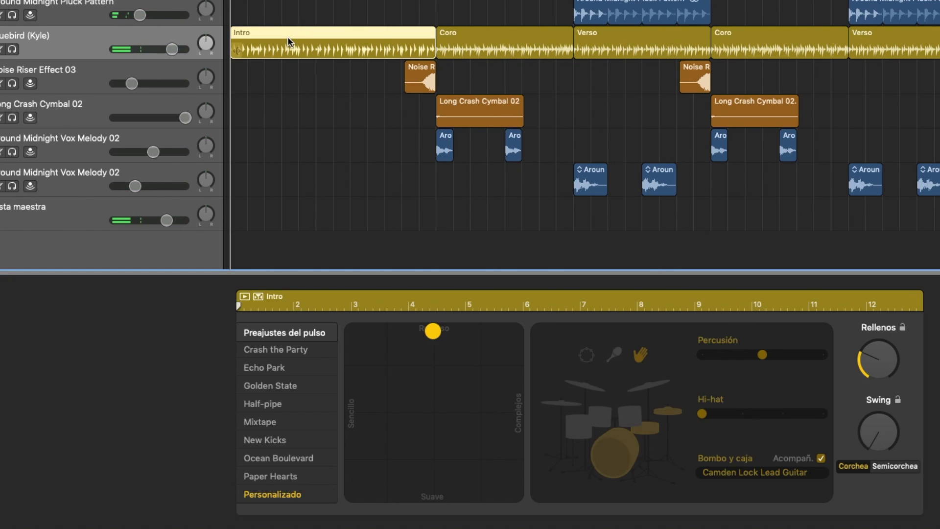
{"action": "left_click", "coordinate": [513, 36]}
{"action": "left_click", "coordinate": [636, 43]}
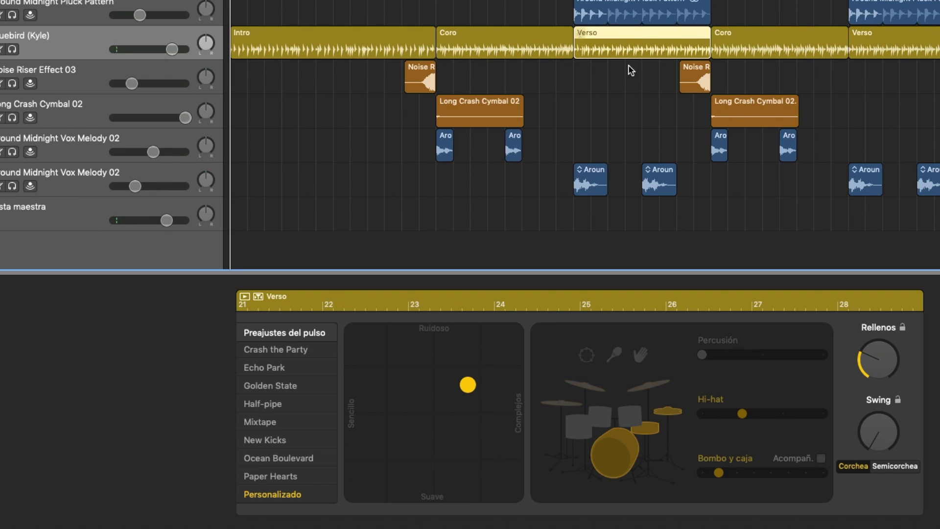
Compare the drum settings of the Intro and first Coro regions once more, leaving no region selected
{"action": "left_click", "coordinate": [621, 98]}
{"action": "left_click", "coordinate": [336, 37]}
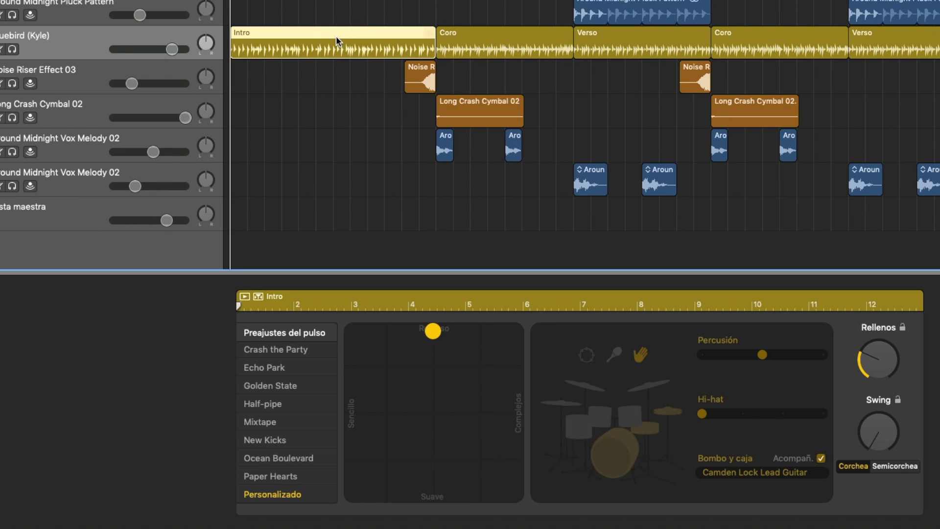
{"action": "left_click", "coordinate": [497, 36]}
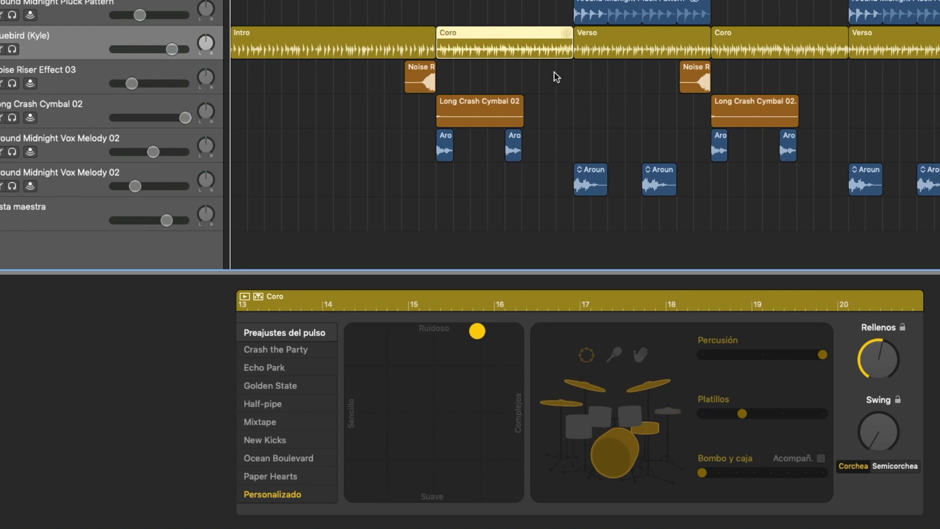
{"action": "left_click", "coordinate": [621, 86]}
Solo the Bluebird Drummer track, play it across the Intro–Coro and Coro–Verso transitions, and turn the solo off
{"action": "left_click_drag", "start_coordinate": [350, 1], "coordinate": [334, 1]}
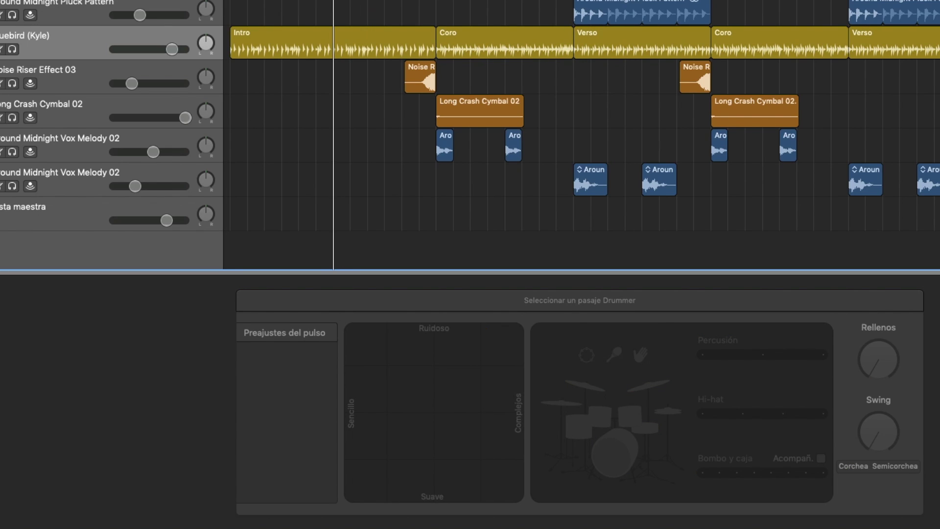
{"action": "left_click", "coordinate": [401, 1]}
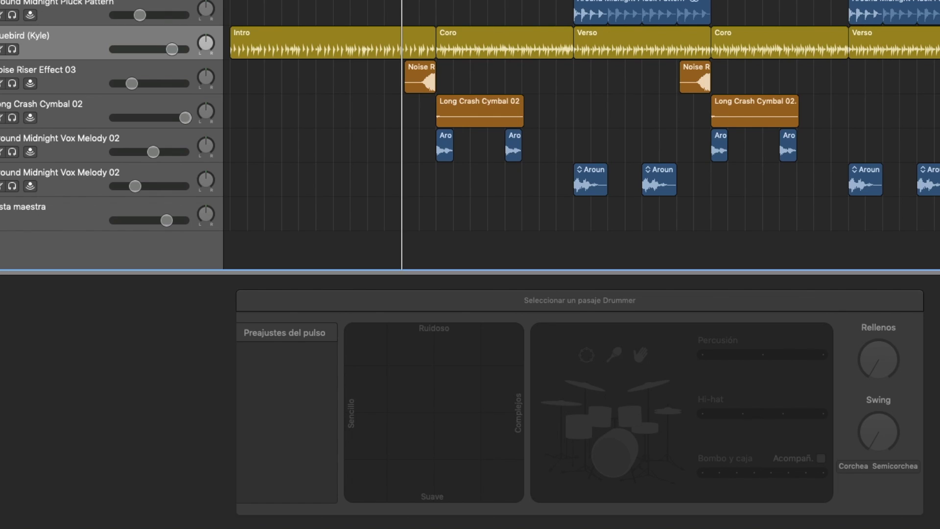
{"action": "left_click", "coordinate": [13, 49]}
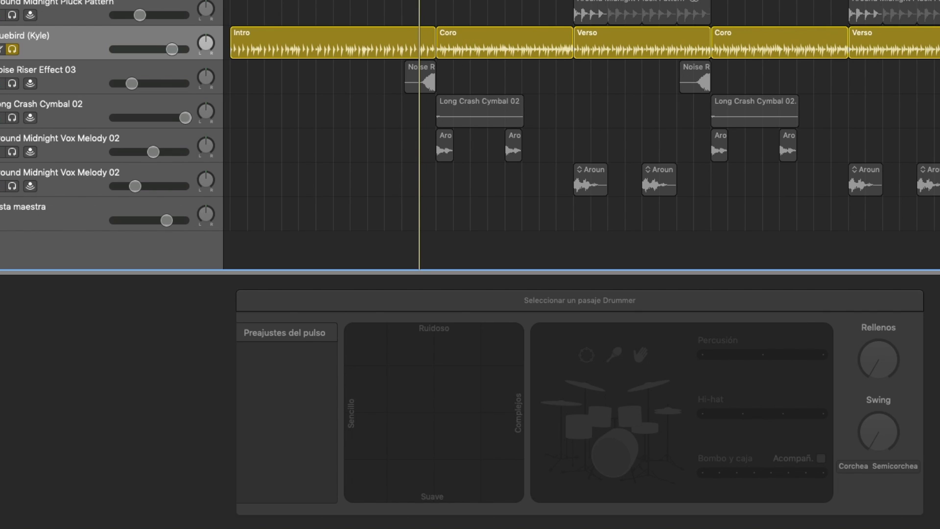
{"action": "left_click_drag", "start_coordinate": [419, 1], "coordinate": [410, 0]}
{"action": "key", "text": "space"}
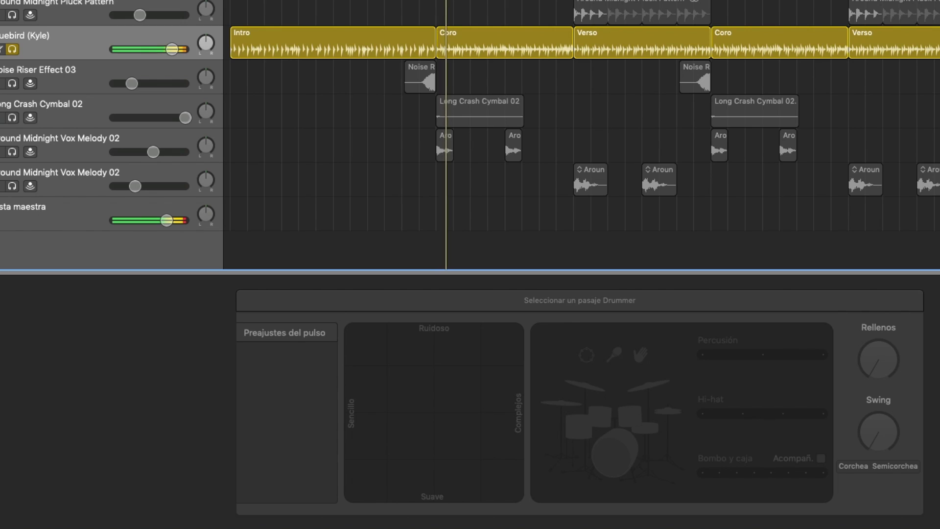
{"action": "left_click", "coordinate": [538, 1]}
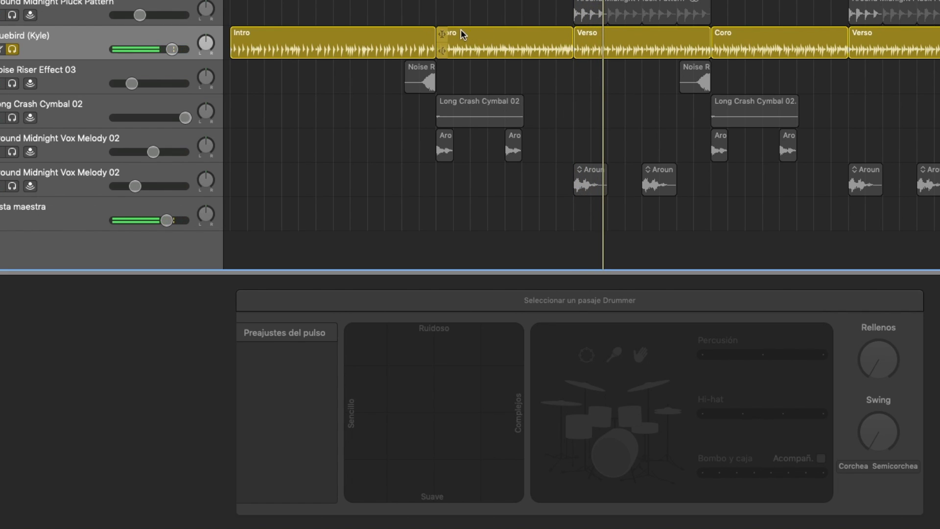
{"action": "left_click", "coordinate": [14, 50]}
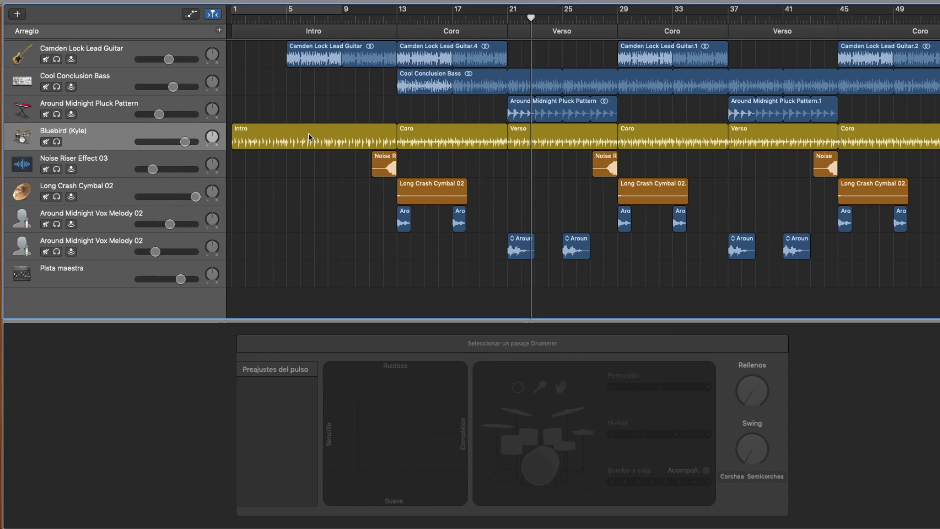
Select the Intro Drummer region, return the playhead to the start and create a software instrument track
{"action": "left_click", "coordinate": [324, 38]}
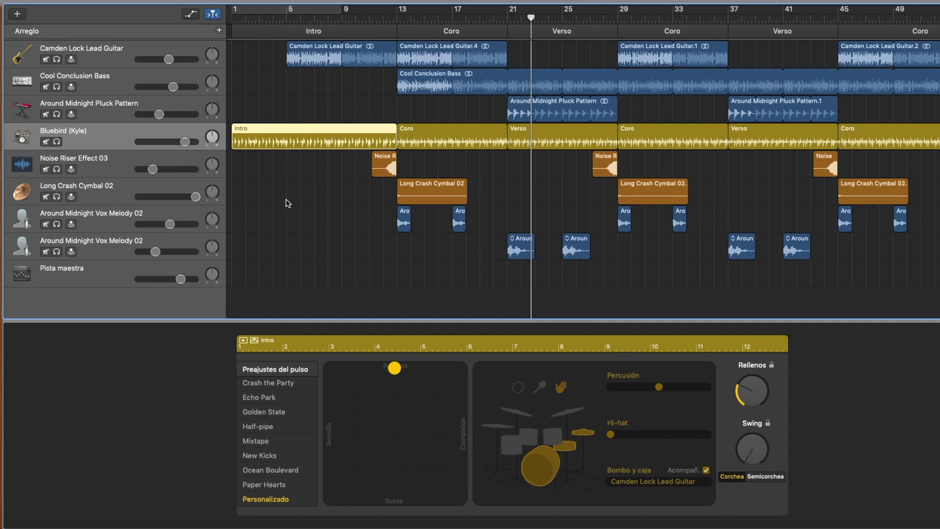
{"action": "key", "text": "Return"}
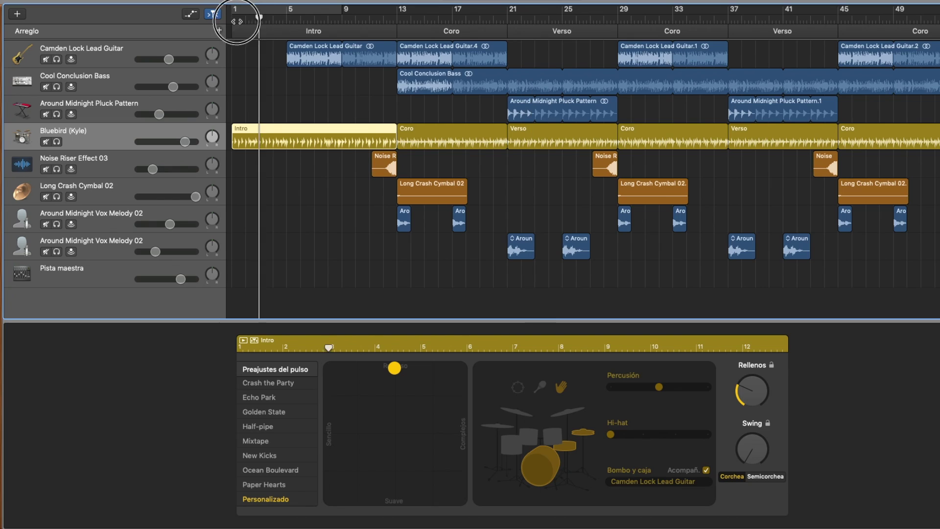
{"action": "left_click", "coordinate": [18, 15]}
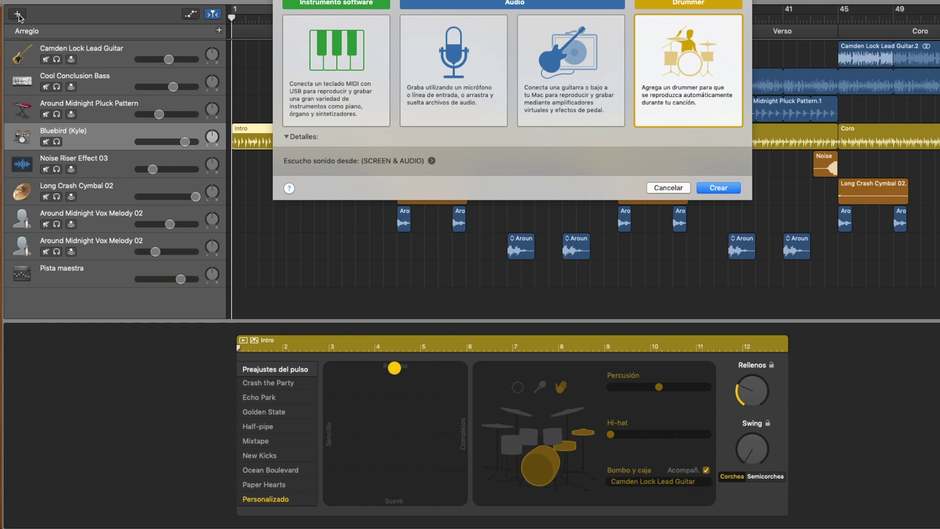
{"action": "left_click", "coordinate": [355, 53]}
{"action": "left_click", "coordinate": [723, 188]}
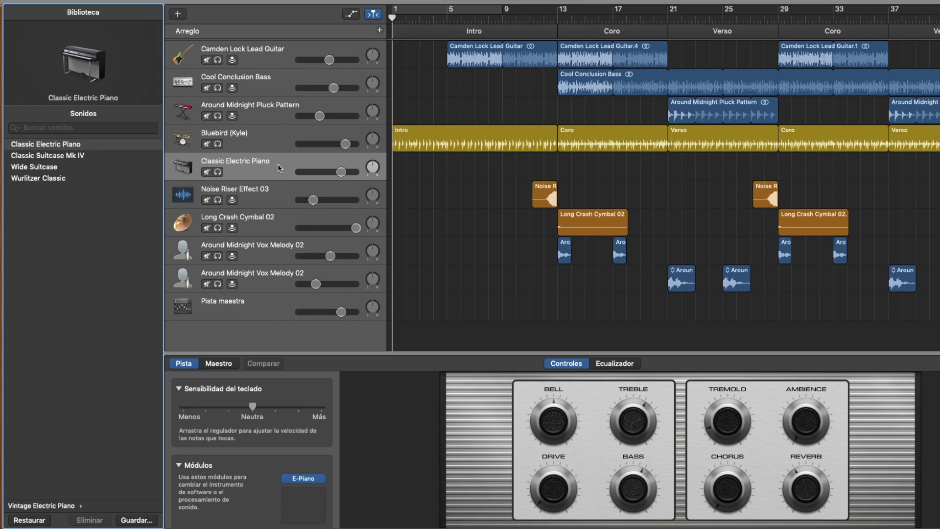
Copy the Intro Drummer region onto the Classic Electric Piano track at bar 1 as a MIDI region
{"action": "left_click", "coordinate": [483, 141]}
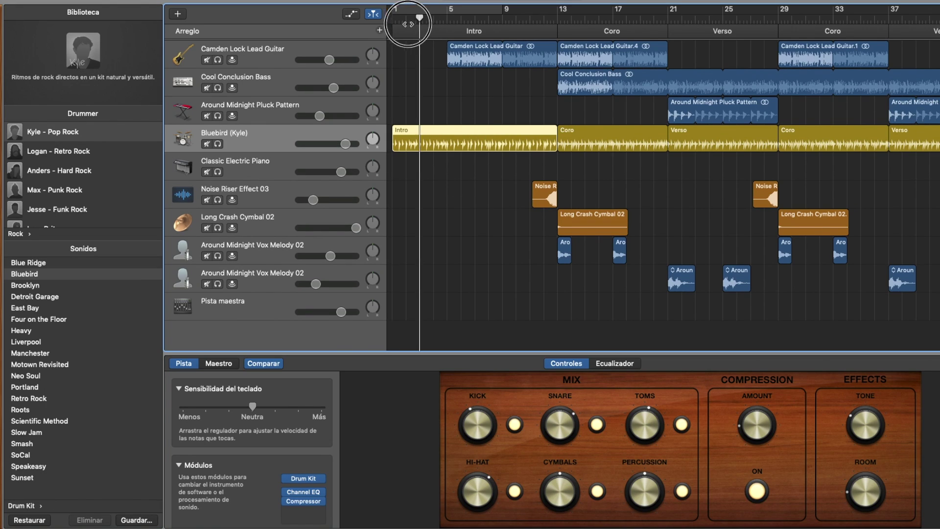
{"action": "left_click", "coordinate": [258, 175]}
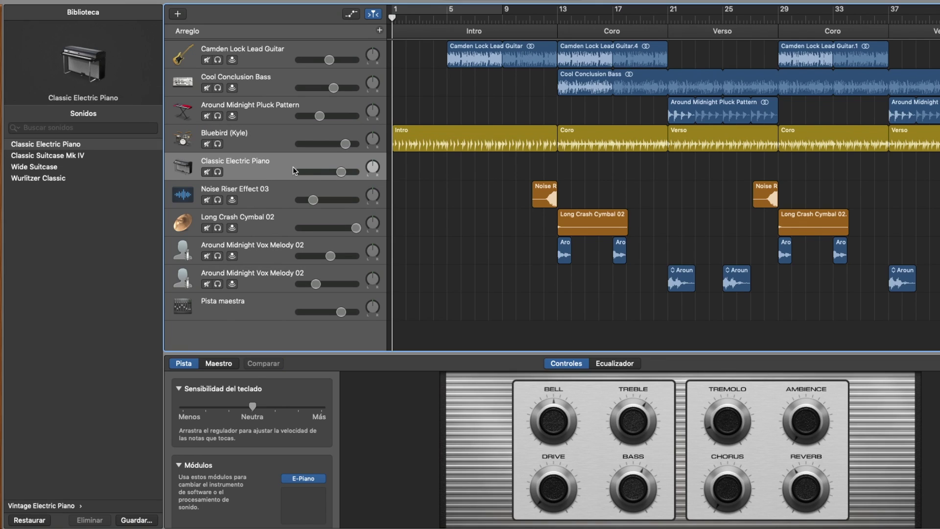
{"action": "key", "text": "super+v"}
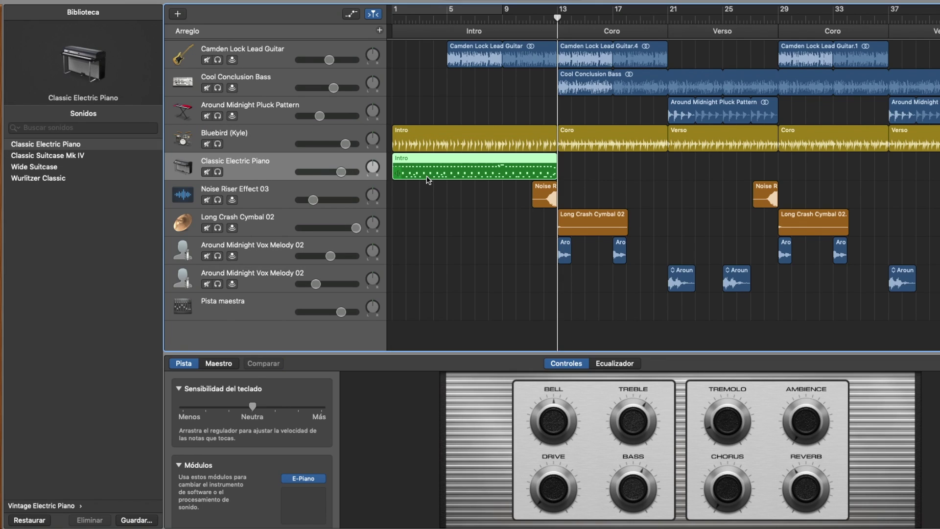
Mute the Bluebird Drummer track and return the playhead to the start of the song
{"action": "left_click", "coordinate": [280, 136]}
{"action": "left_click", "coordinate": [207, 144]}
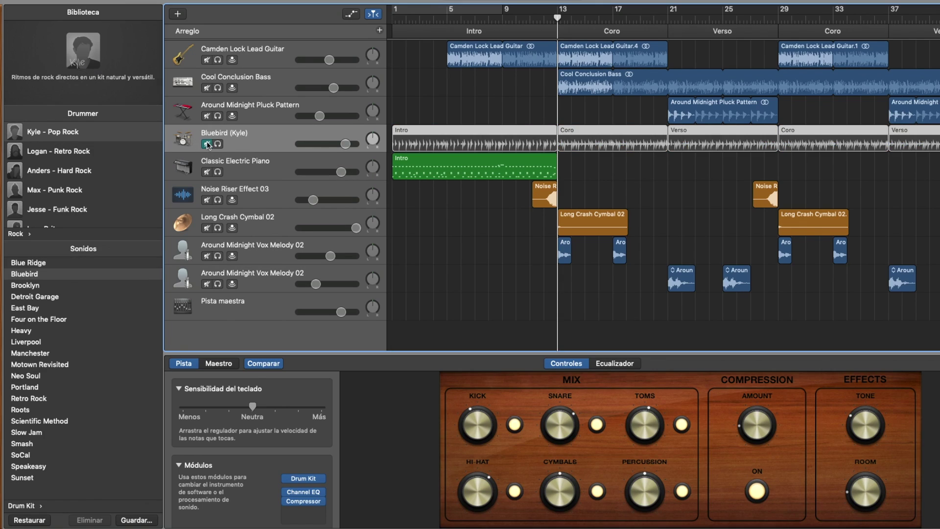
{"action": "left_click_drag", "start_coordinate": [421, 19], "coordinate": [375, 30]}
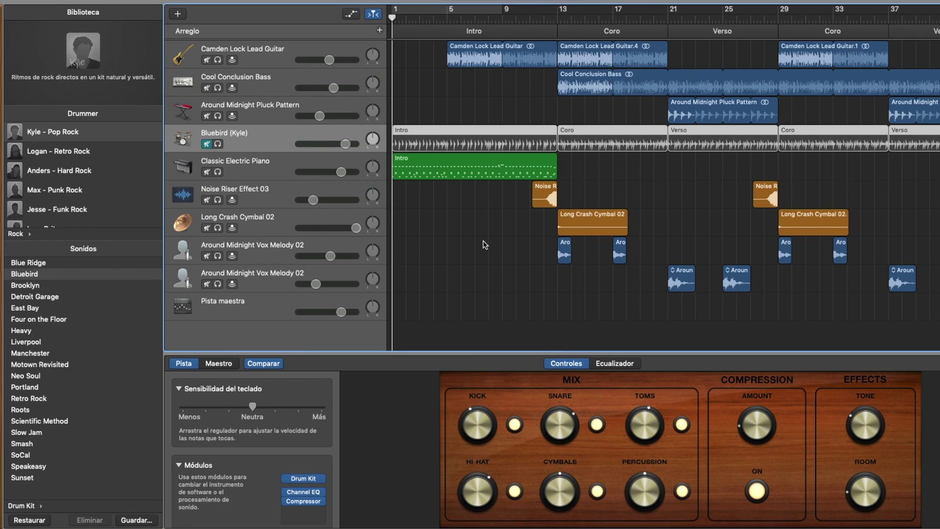
Open the green Intro MIDI region in the piano-roll editor at bar 1 and play it with the piano sound
{"action": "left_click", "coordinate": [456, 161]}
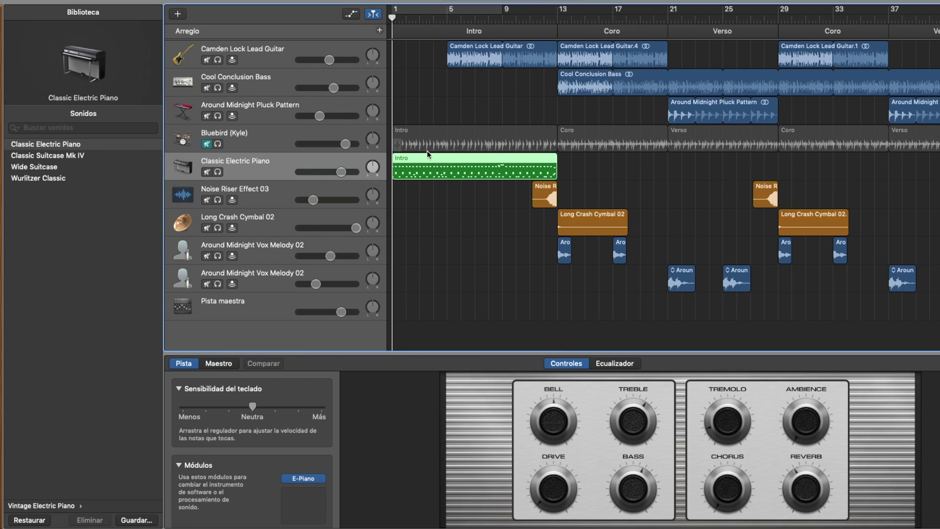
{"action": "key", "text": "e"}
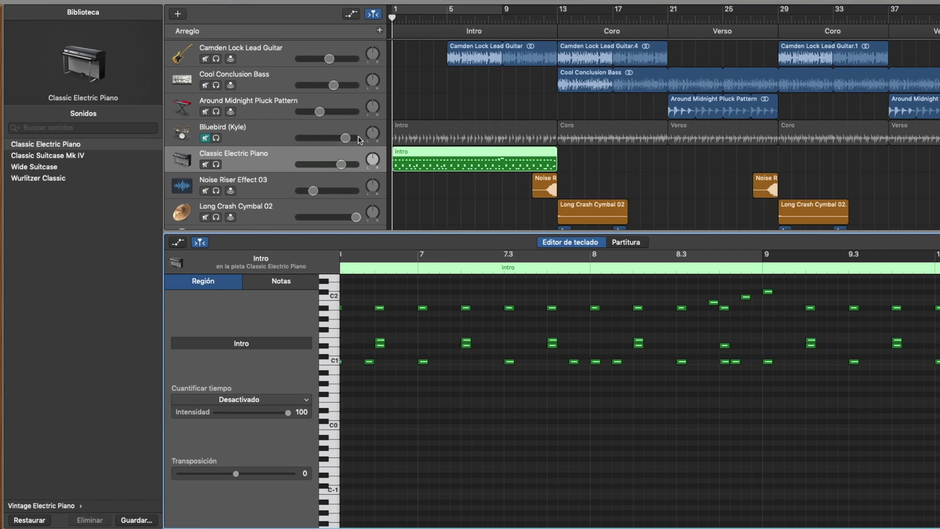
{"action": "scroll", "coordinate": [422, 275], "scroll_direction": "left", "scroll_amount": 15}
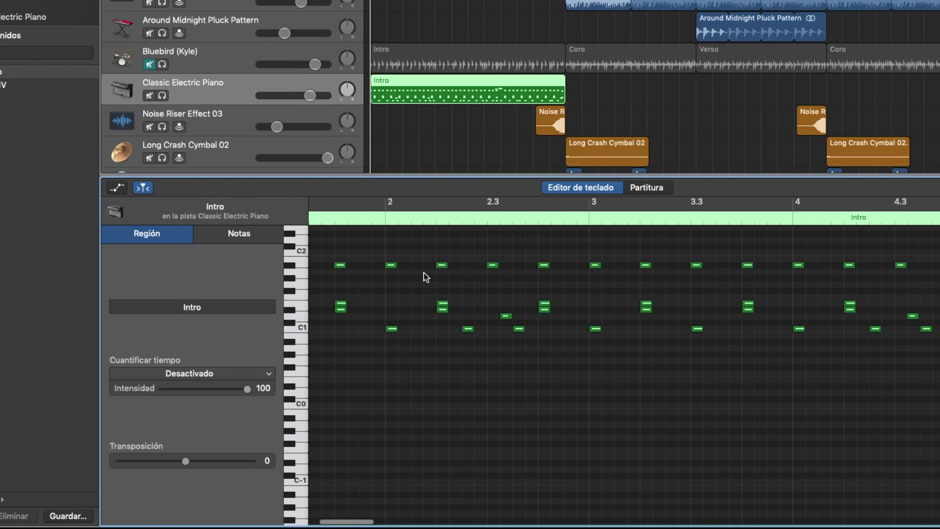
{"action": "scroll", "coordinate": [424, 272], "scroll_direction": "left", "scroll_amount": 5}
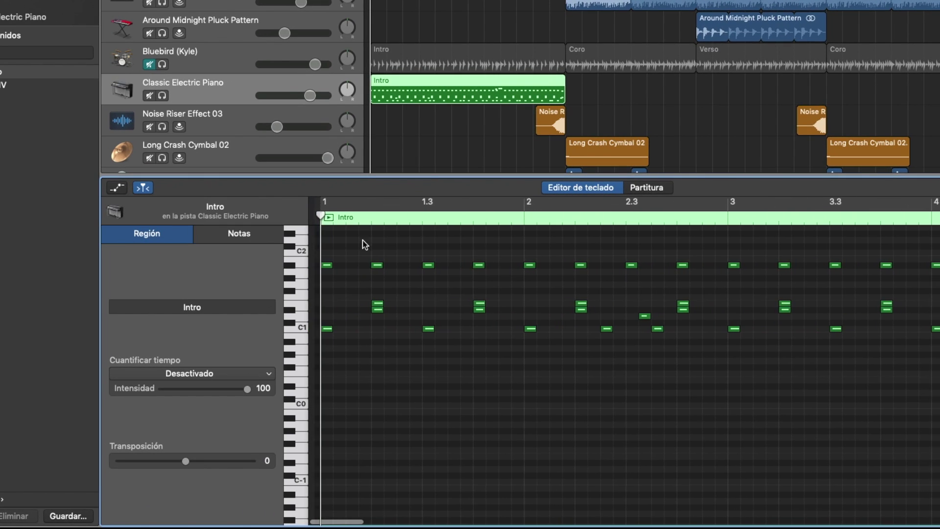
{"action": "left_click", "coordinate": [311, 228]}
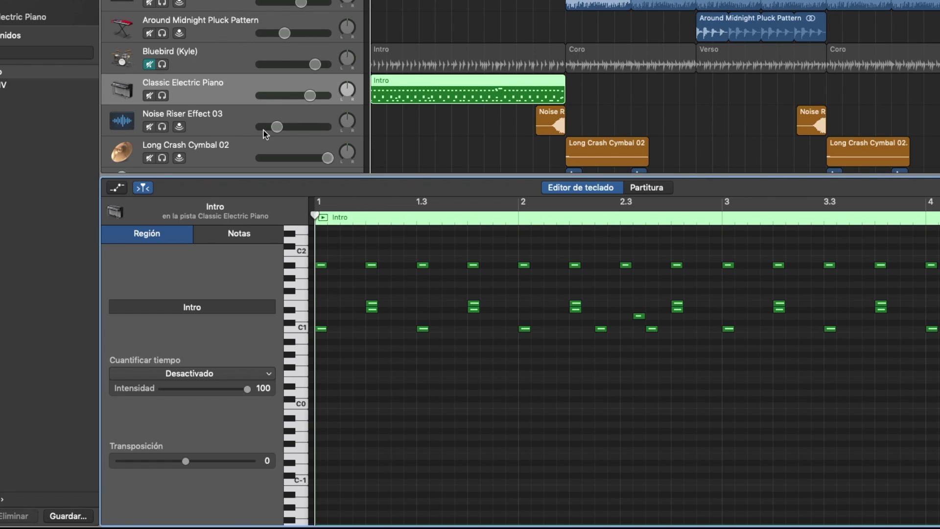
{"action": "key", "text": "space"}
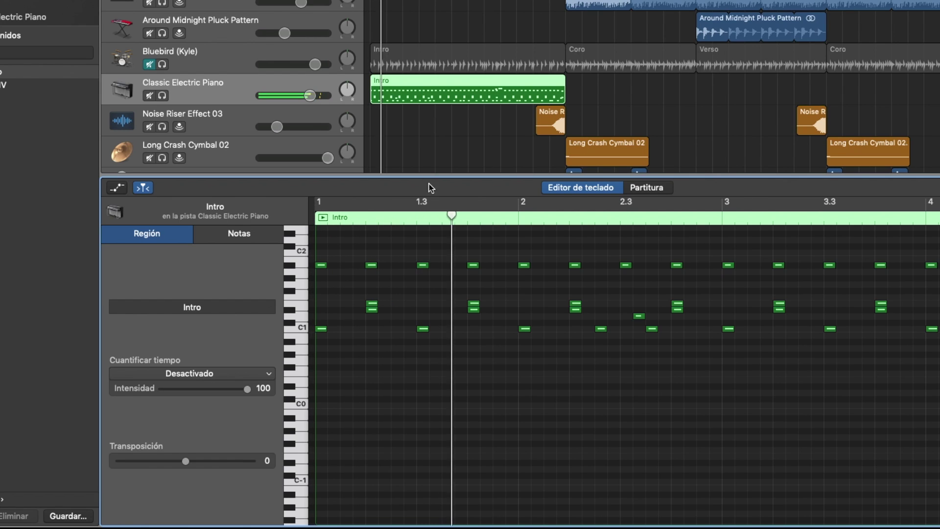
Change the Classic Electric Piano track's sound to the Bluebird drum kit and close the sound library, keeping the region's note editor open
{"action": "scroll", "coordinate": [442, 252], "scroll_direction": "up", "scroll_amount": 1}
{"action": "scroll", "coordinate": [13, 126], "scroll_direction": "left", "scroll_amount": 4}
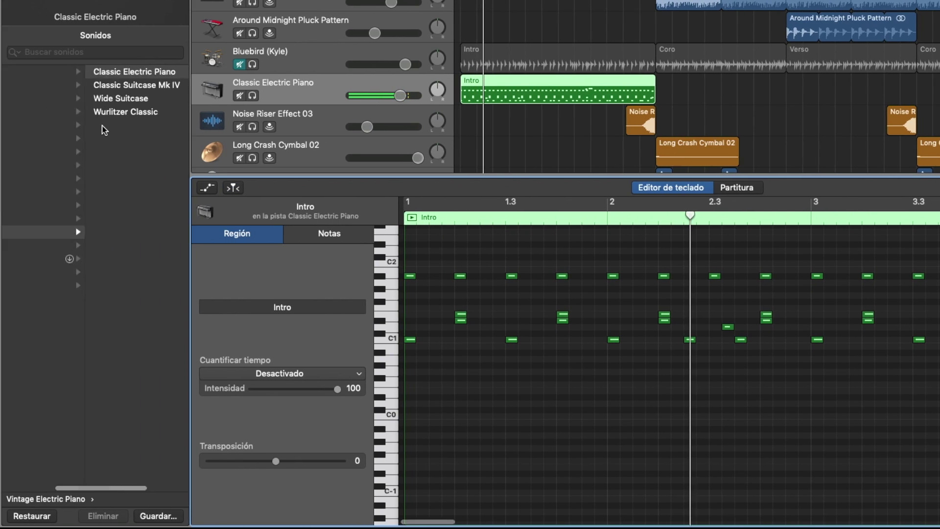
{"action": "left_click", "coordinate": [56, 100]}
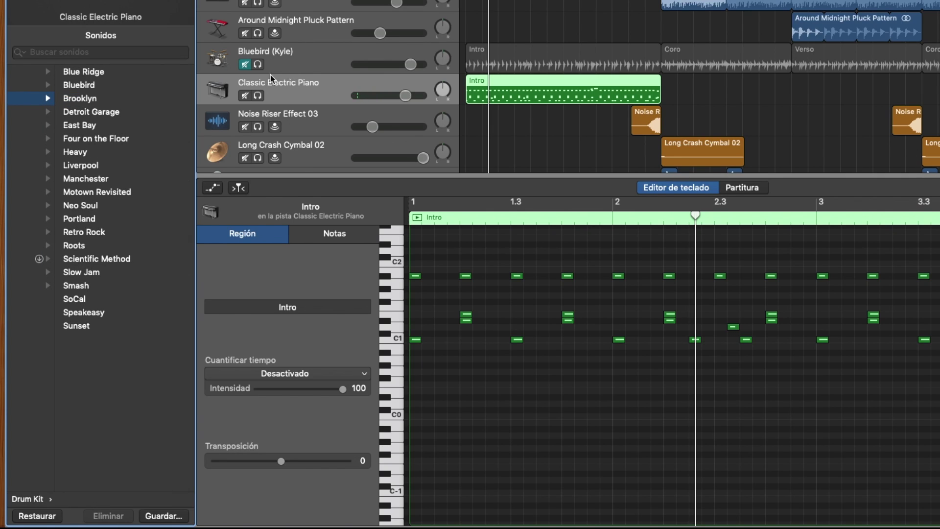
{"action": "left_click", "coordinate": [98, 87]}
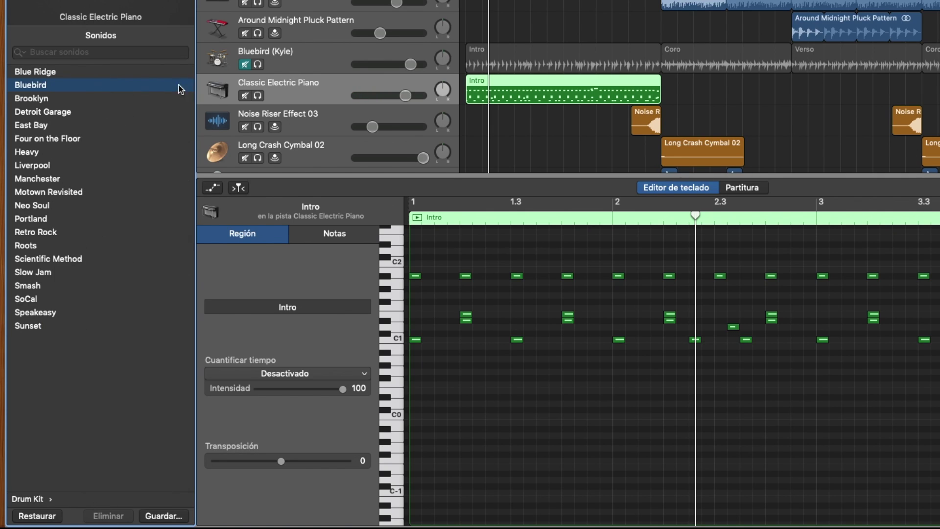
{"action": "key", "text": "y"}
{"action": "key", "text": "e"}
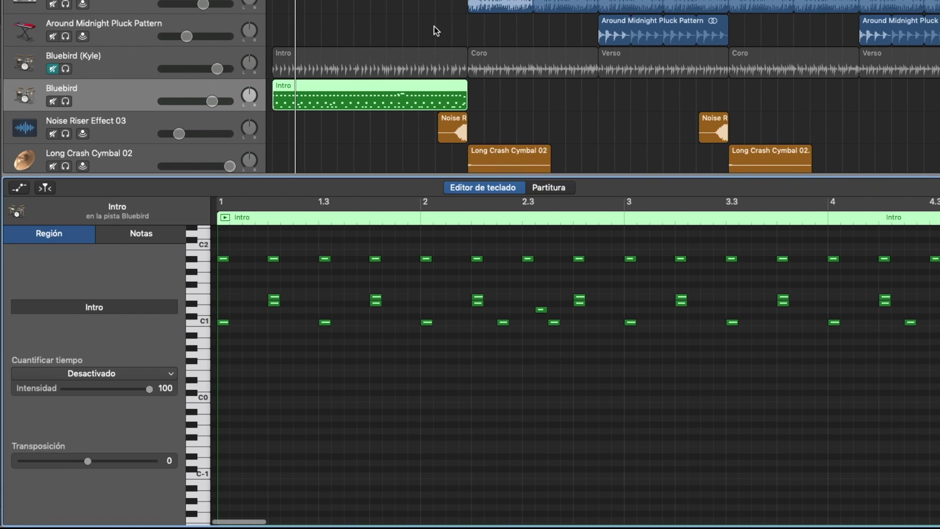
Play the Intro MIDI region from the start with the drum kit, following its notes, and return the playhead to bar 1
{"action": "key", "text": "Return"}
{"action": "key", "text": "space"}
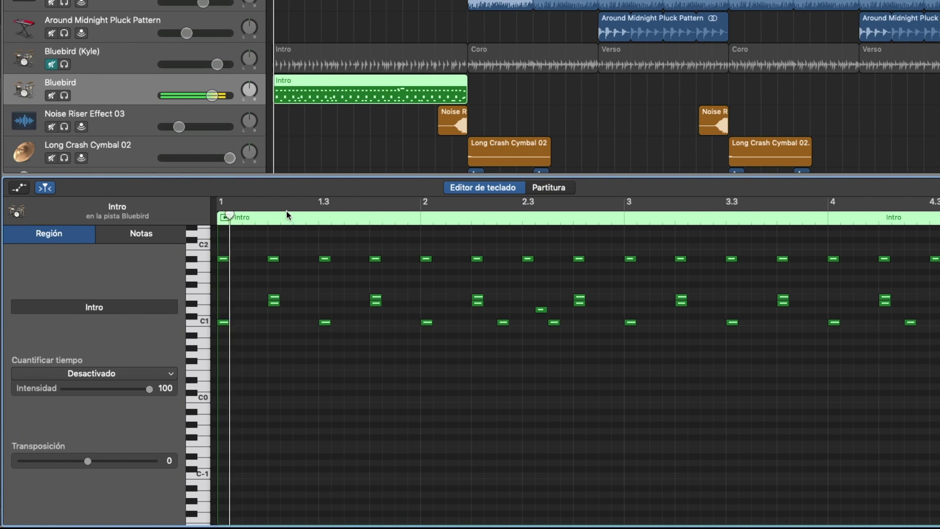
{"action": "scroll", "coordinate": [310, 324], "scroll_direction": "up", "scroll_amount": 3}
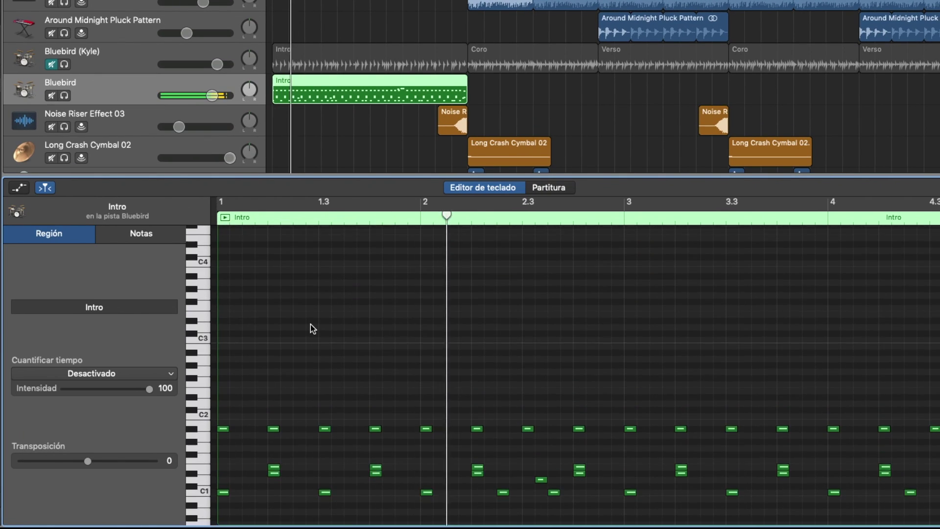
{"action": "scroll", "coordinate": [310, 324], "scroll_direction": "down", "scroll_amount": 5}
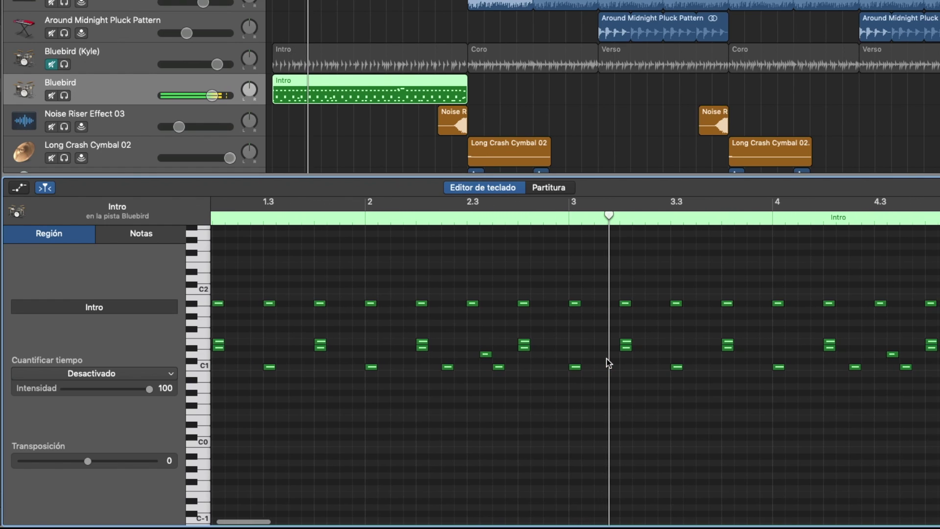
{"action": "scroll", "coordinate": [506, 381], "scroll_direction": "left", "scroll_amount": 5}
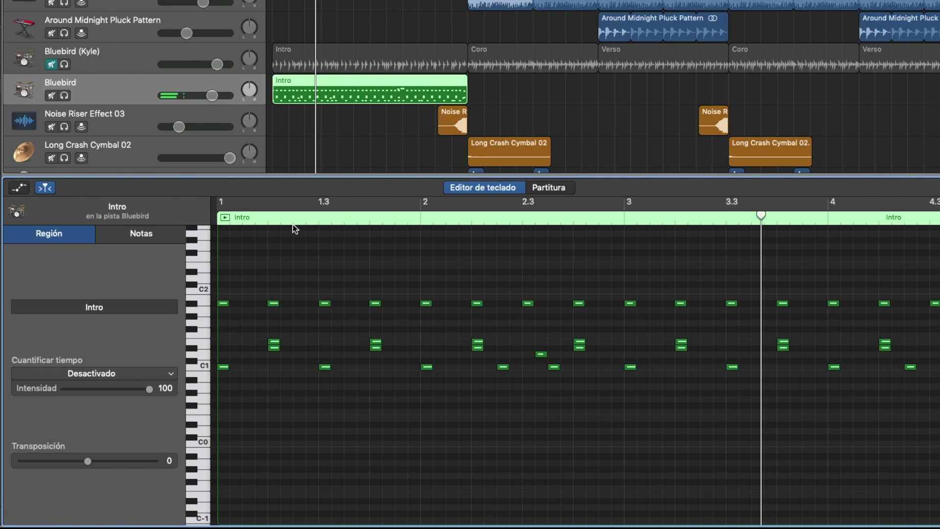
{"action": "left_click_drag", "start_coordinate": [293, 228], "coordinate": [206, 250]}
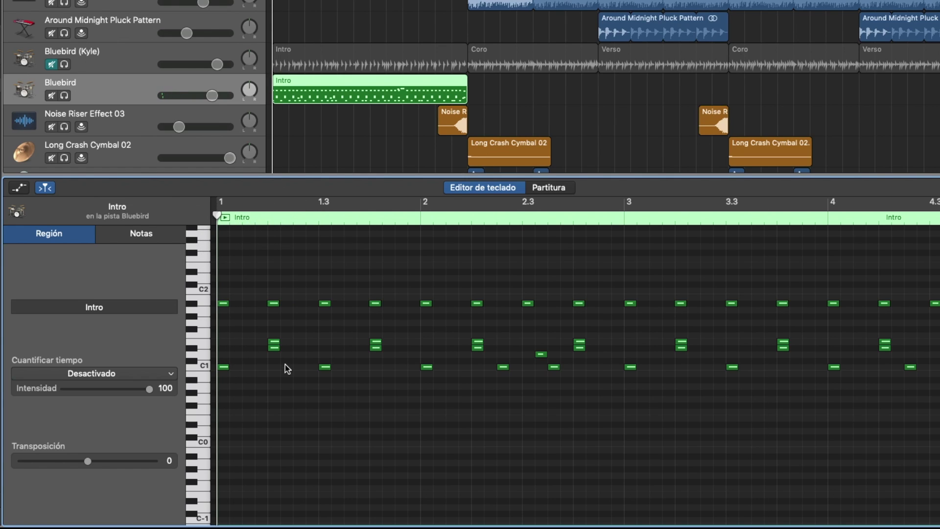
Examine the pitch and velocity of the first C1 note in the Intro MIDI region
{"action": "scroll", "coordinate": [289, 365], "scroll_direction": "up", "scroll_amount": 2}
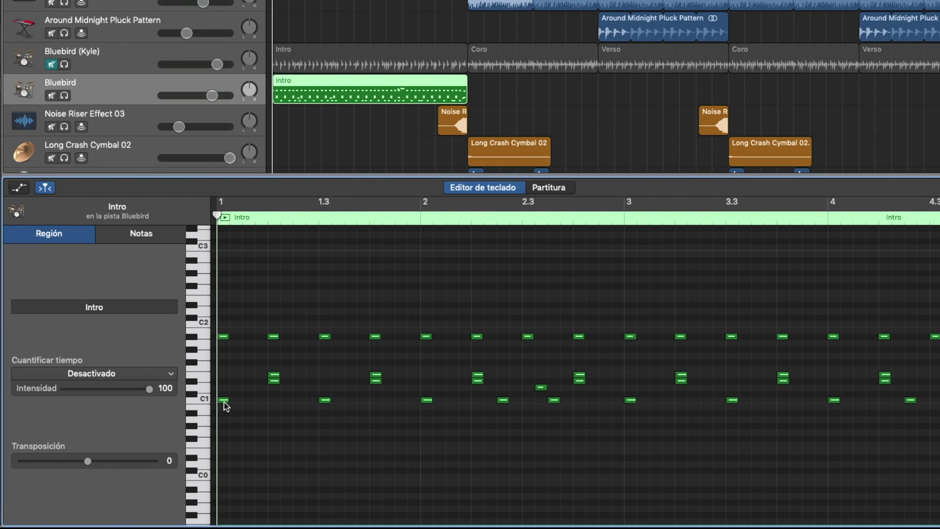
{"action": "mouse_move", "coordinate": [225, 404]}
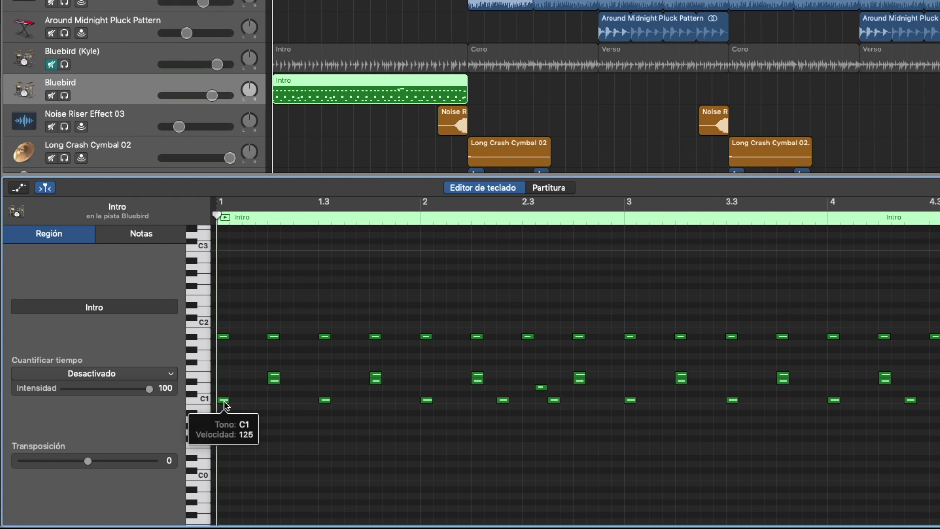
{"action": "scroll", "coordinate": [257, 337], "scroll_direction": "down", "scroll_amount": 2}
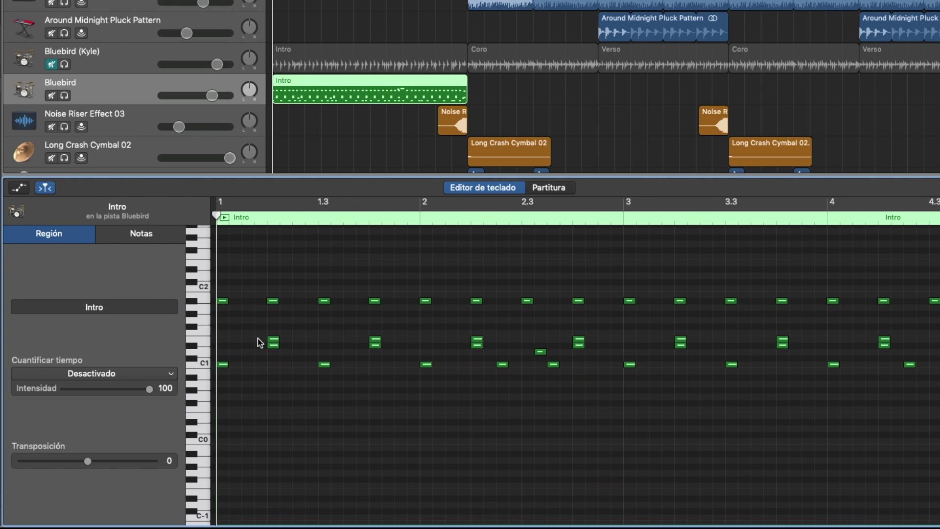
Audition the Bluebird kit's sounds on the C1, D1, E1 and B1 keys of the piano roll
{"action": "left_click", "coordinate": [202, 362]}
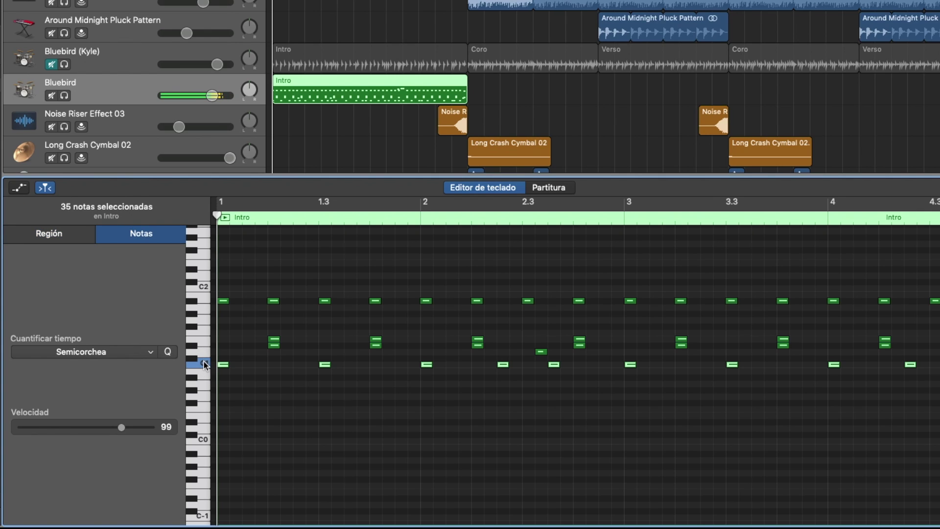
{"action": "left_click", "coordinate": [204, 352]}
{"action": "left_click", "coordinate": [204, 343]}
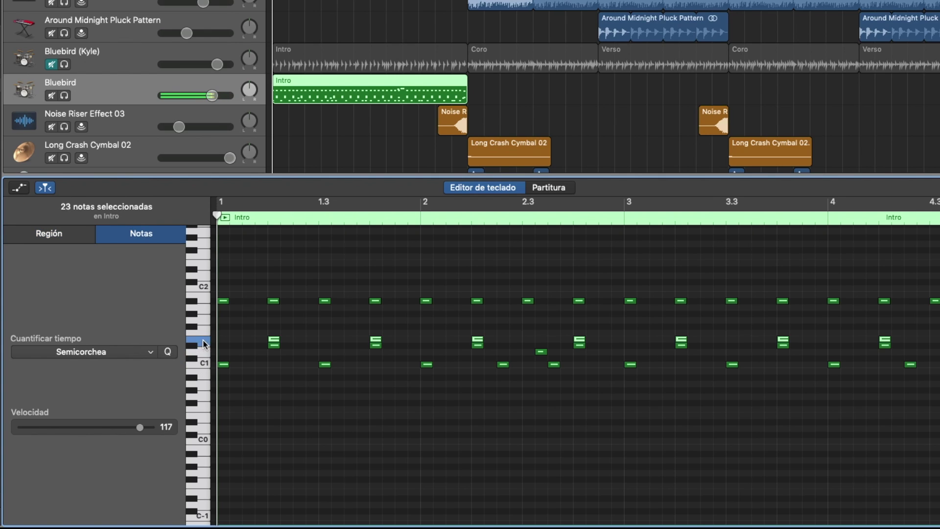
{"action": "left_click", "coordinate": [204, 300]}
{"action": "scroll", "coordinate": [204, 298], "scroll_direction": "up", "scroll_amount": 5}
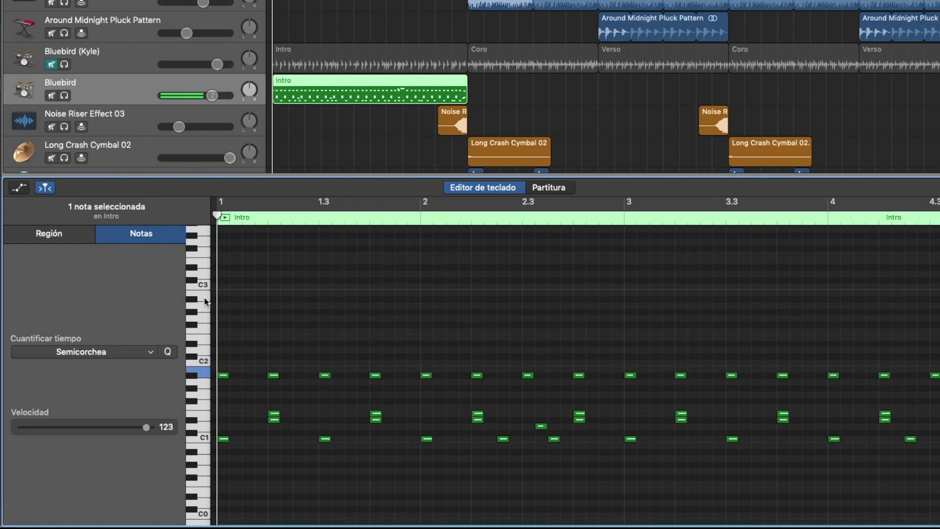
{"action": "scroll", "coordinate": [204, 297], "scroll_direction": "down", "scroll_amount": 5}
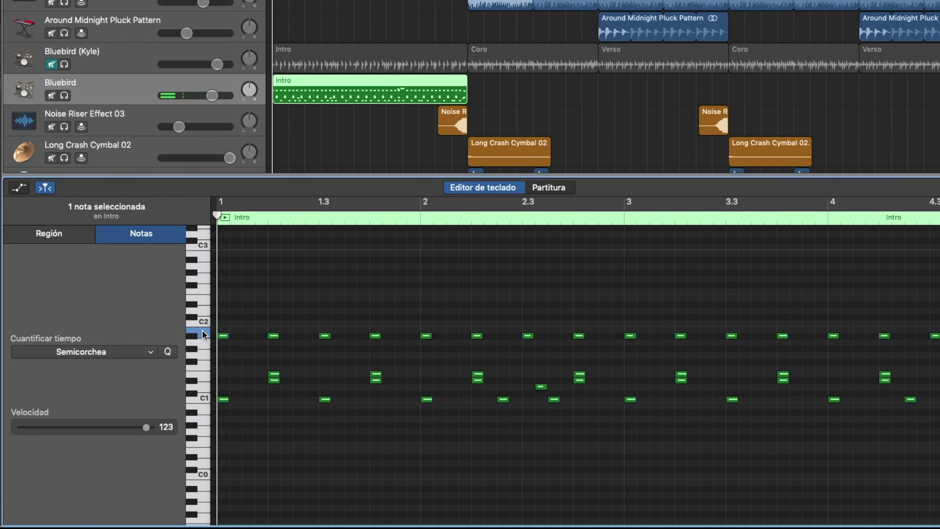
{"action": "left_click", "coordinate": [203, 333]}
Play the Intro region from bar 1, following its notes, and bring the first bars back into view
{"action": "left_click", "coordinate": [246, 217]}
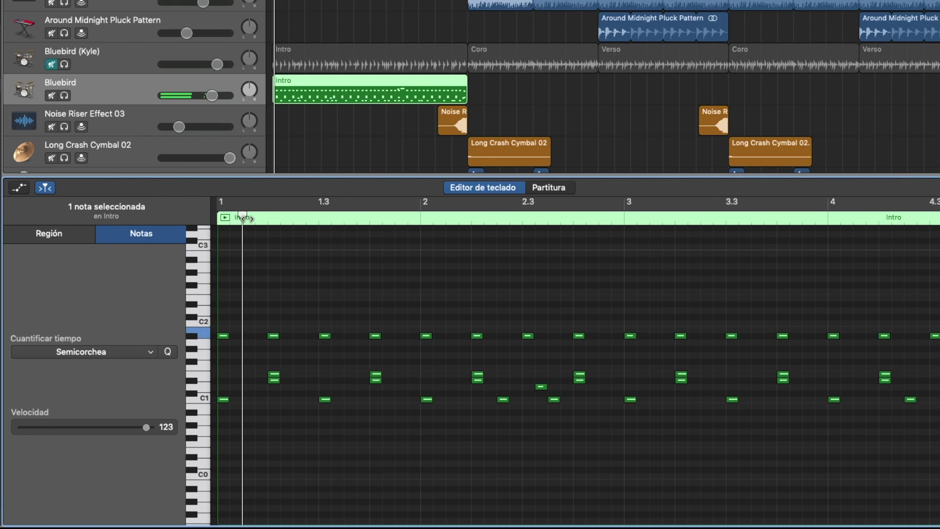
{"action": "left_click", "coordinate": [220, 222]}
{"action": "key", "text": "space"}
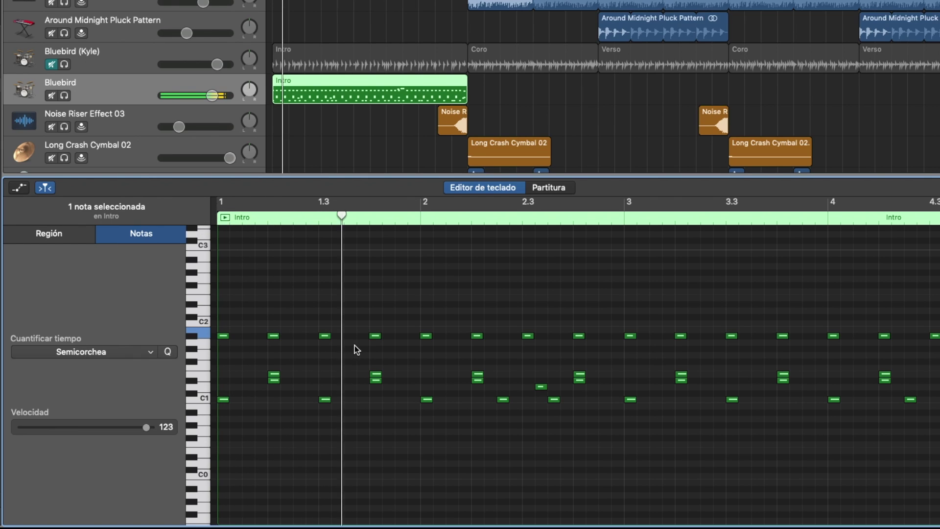
{"action": "scroll", "coordinate": [424, 362], "scroll_direction": "right", "scroll_amount": 3}
{"action": "scroll", "coordinate": [424, 363], "scroll_direction": "up", "scroll_amount": 7}
{"action": "scroll", "coordinate": [424, 362], "scroll_direction": "down", "scroll_amount": 7}
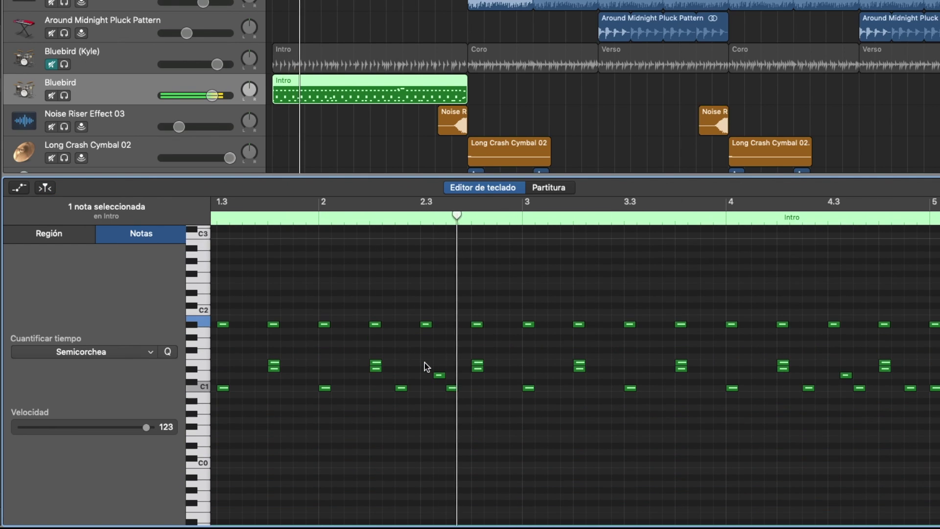
{"action": "scroll", "coordinate": [426, 365], "scroll_direction": "right", "scroll_amount": 2}
{"action": "scroll", "coordinate": [360, 390], "scroll_direction": "left", "scroll_amount": 5}
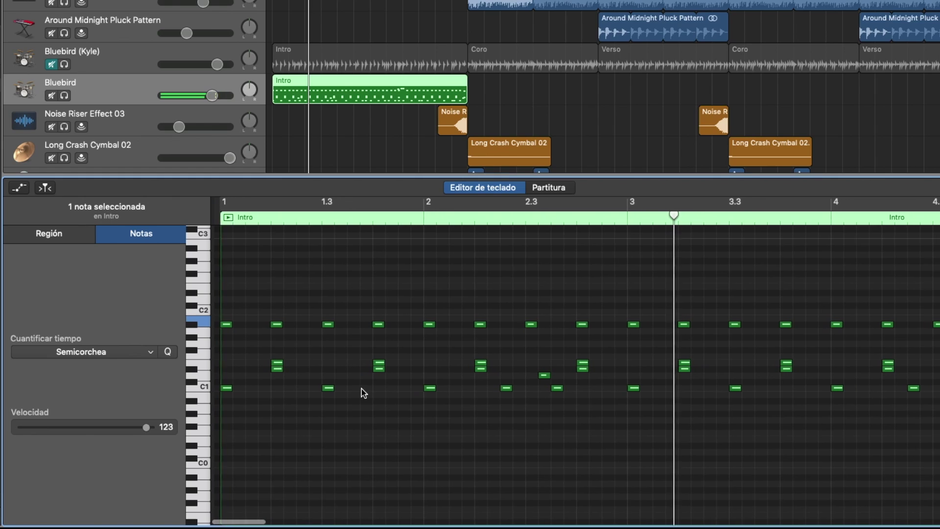
Add a C1 note just before beat 2 and E1 notes half a beat after beats 2 and 4 of bar 1, and play the result
{"action": "left_click", "coordinate": [262, 388], "text": "super"}
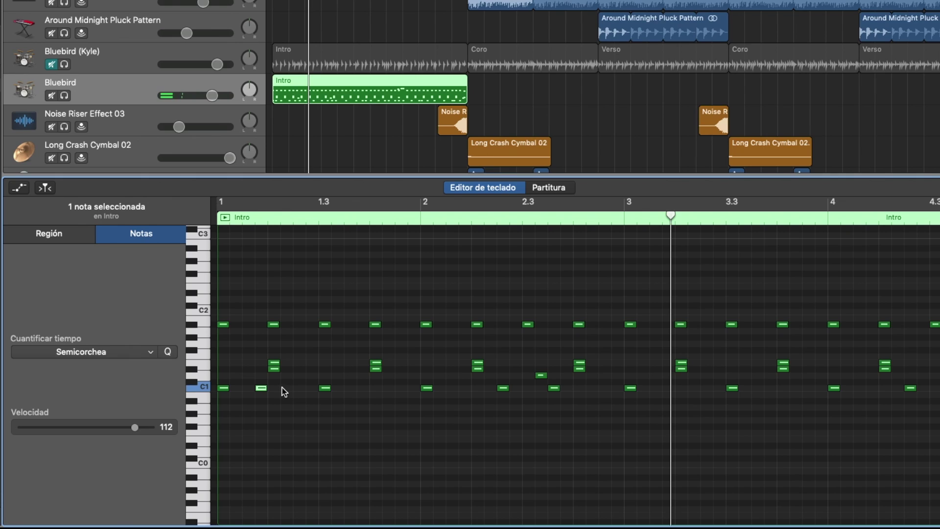
{"action": "left_click", "coordinate": [403, 364], "text": "super"}
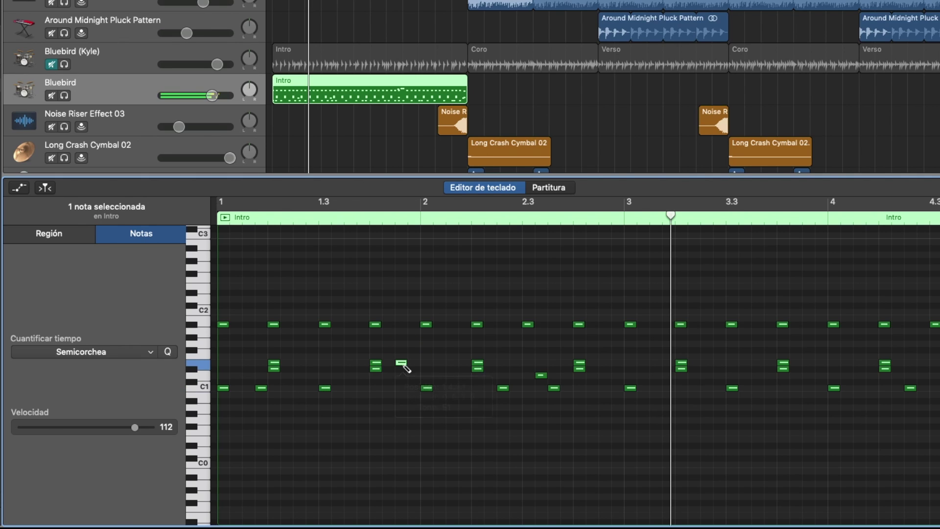
{"action": "left_click", "coordinate": [300, 363], "text": "super"}
{"action": "key", "text": "Return"}
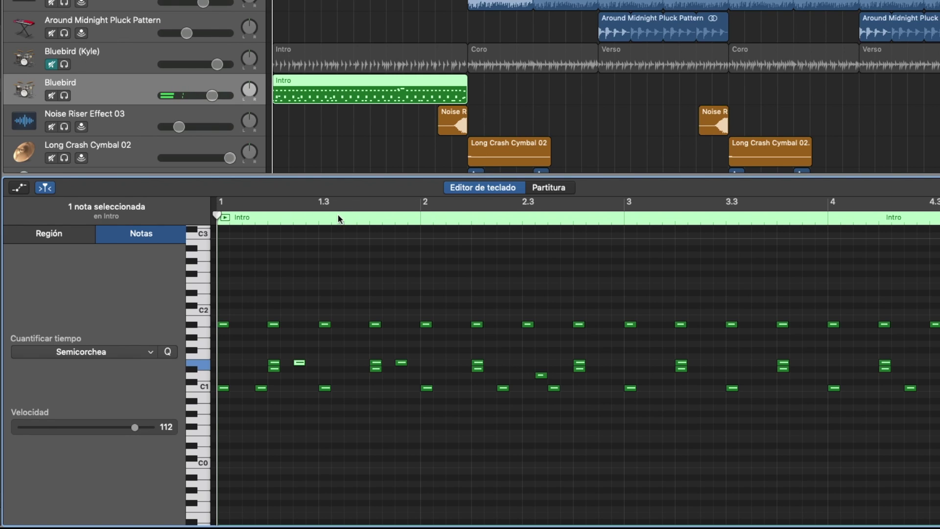
{"action": "key", "text": "space"}
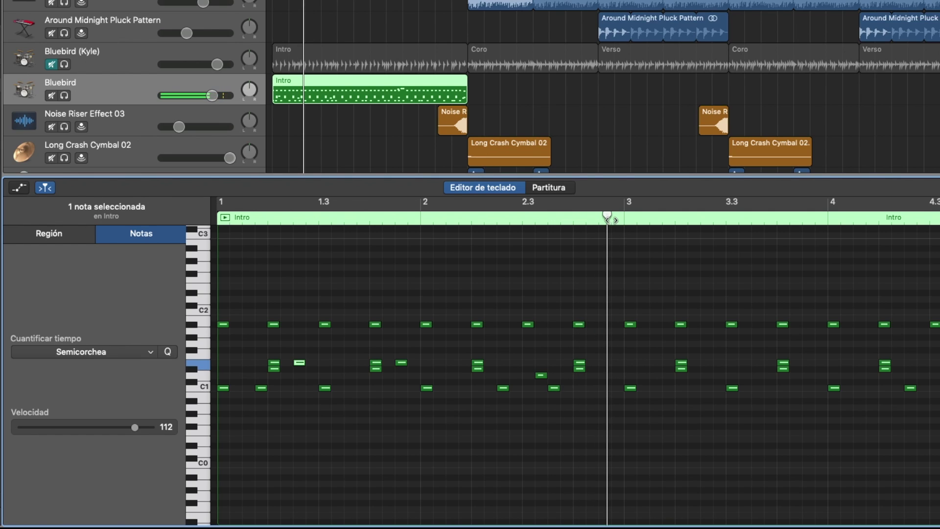
Add another E1 note just before bar 3 and play the edited Intro pattern from the start
{"action": "left_click_drag", "start_coordinate": [607, 216], "coordinate": [611, 216]}
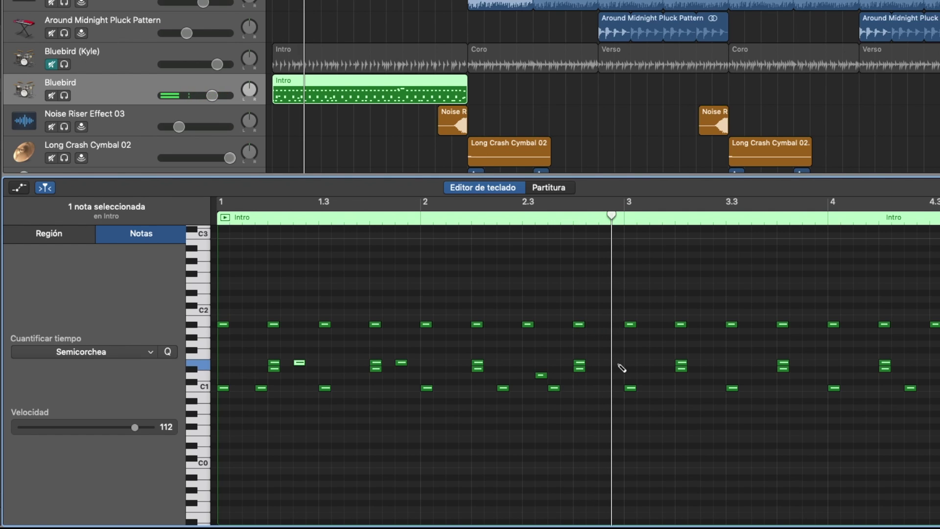
{"action": "left_click", "coordinate": [618, 363]}
{"action": "key", "text": "Return"}
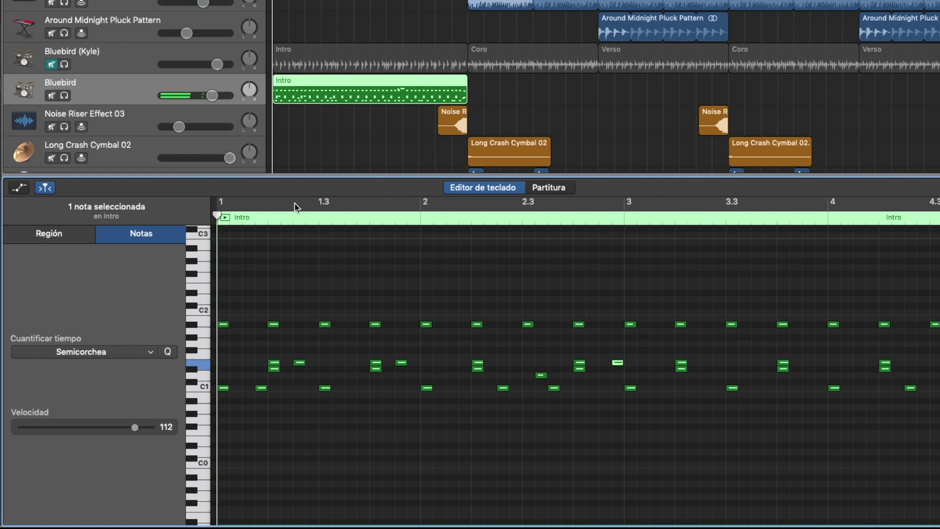
{"action": "key", "text": "space"}
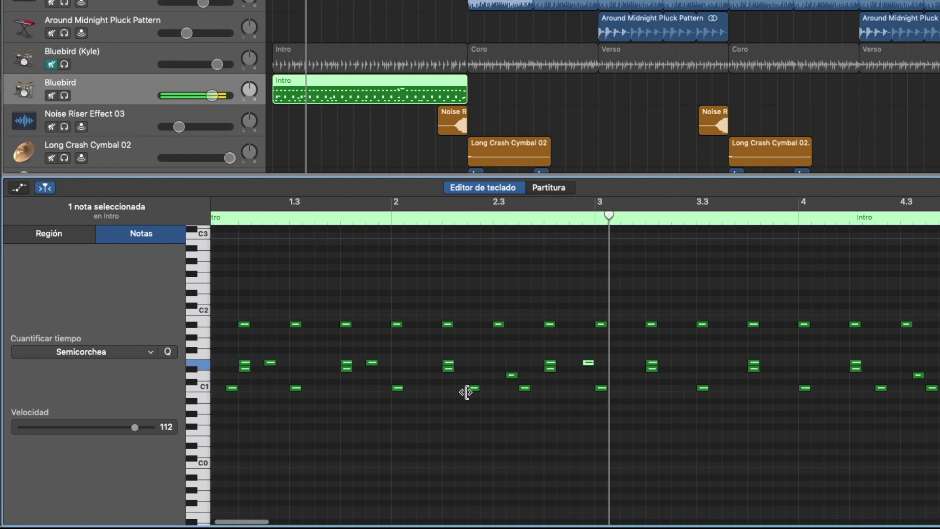
{"action": "key", "text": "space"}
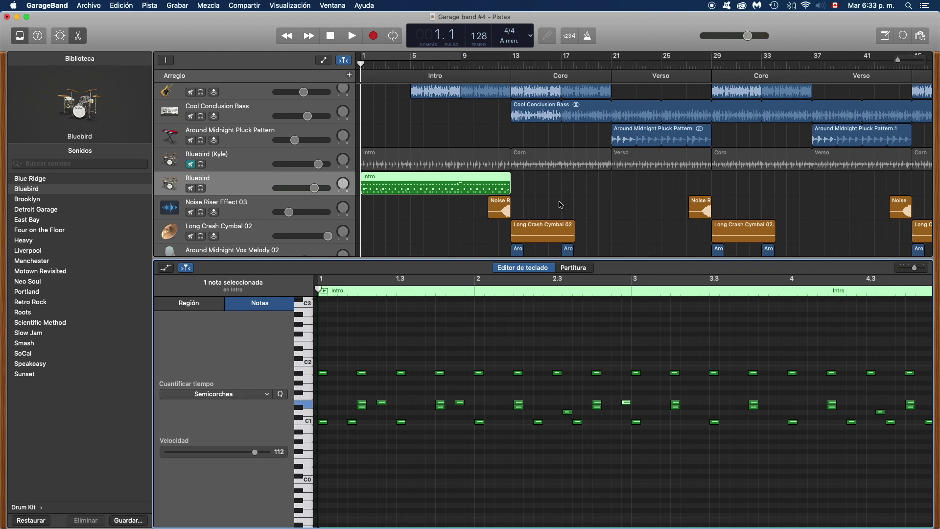
Close the note editor and the sound library, and move the playhead to bar 8 in the arrangement
{"action": "left_click", "coordinate": [78, 35]}
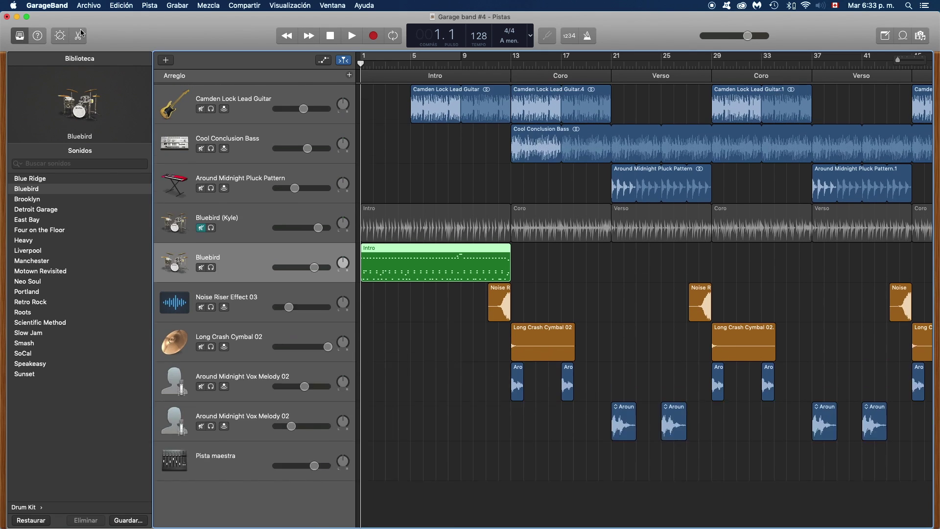
{"action": "left_click", "coordinate": [19, 35]}
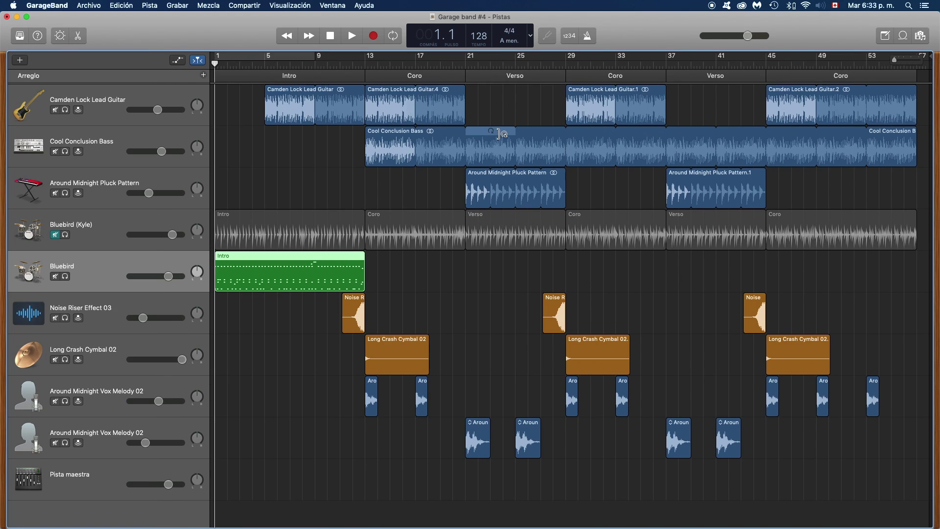
{"action": "mouse_move", "coordinate": [216, 64]}
{"action": "left_mouse_down"}
{"action": "mouse_move", "coordinate": [195, 63]}
{"action": "mouse_move", "coordinate": [303, 90]}
{"action": "left_mouse_up"}
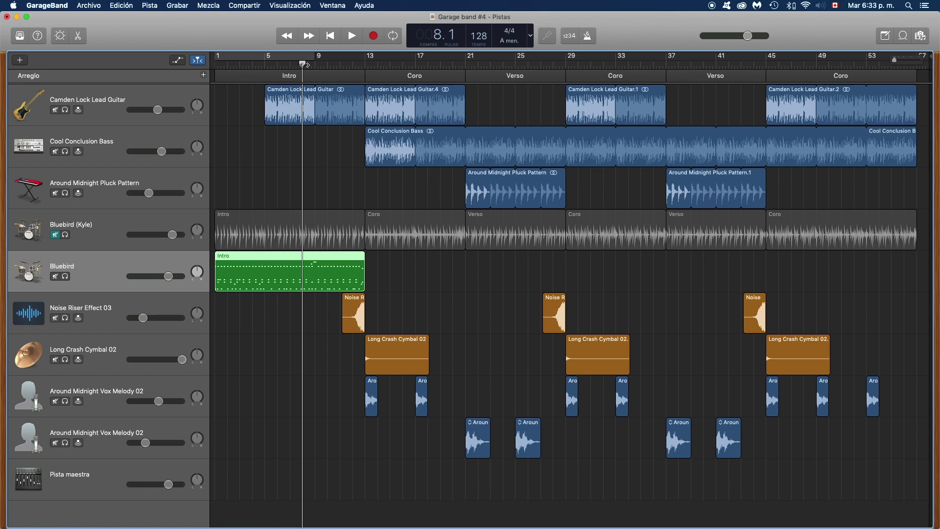